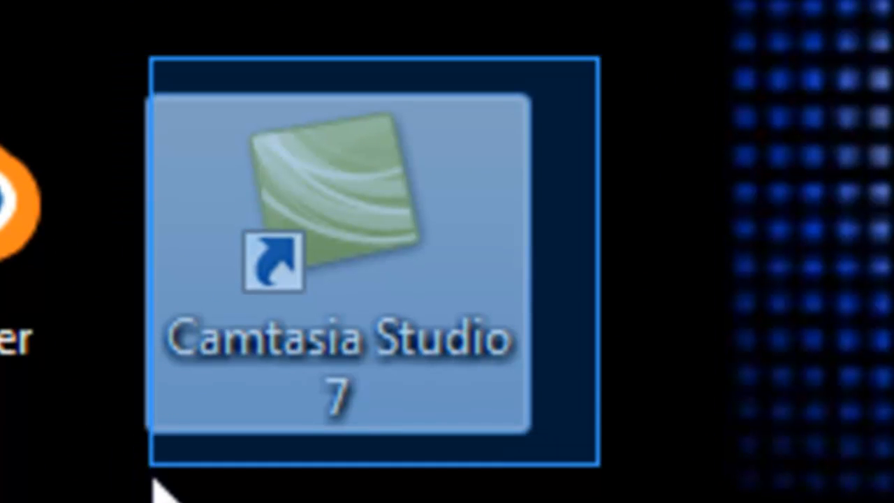
# Step: Launch Camtasia Studio 7 from the desktop
pyautogui.moveTo(154, 478); pyautogui.dragTo(377, 310)
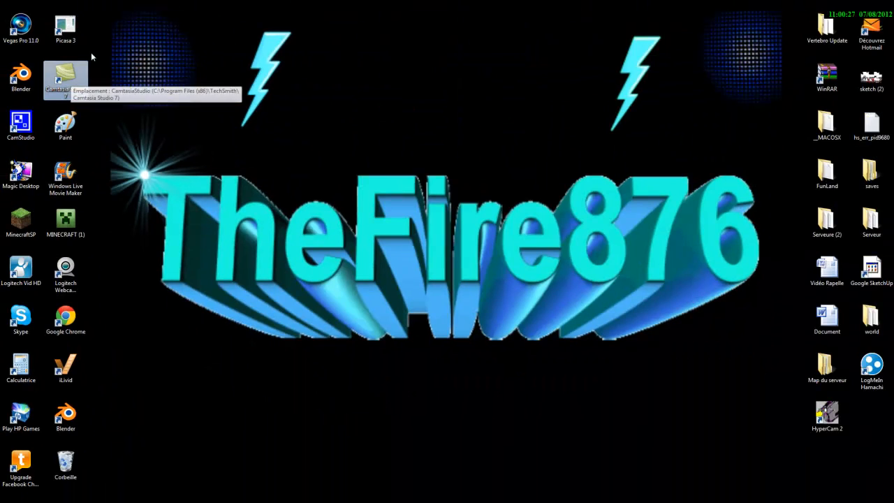
pyautogui.click(67, 78)
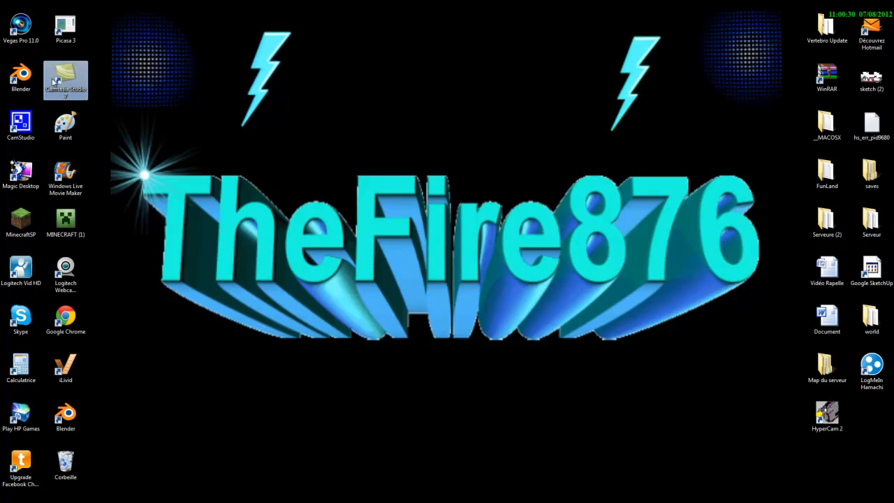
pyautogui.doubleClick(55, 81)
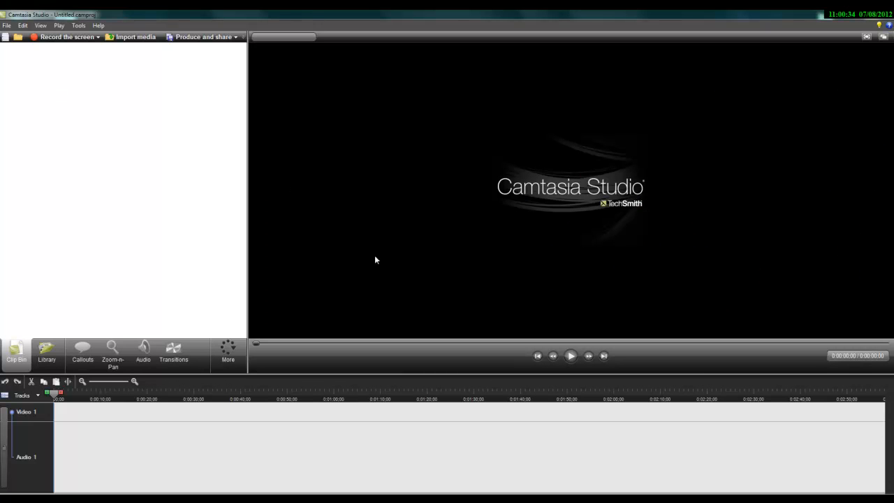
pyautogui.click(46, 349)
pyautogui.click(16, 350)
pyautogui.click(47, 349)
pyautogui.click(24, 349)
pyautogui.moveTo(144, 53); pyautogui.dragTo(113, 27)
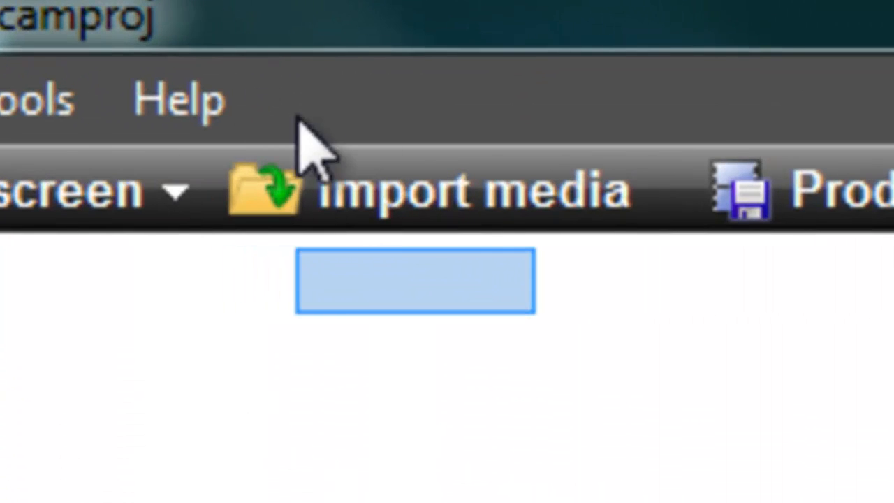
pyautogui.moveTo(307, 136); pyautogui.dragTo(489, 289)
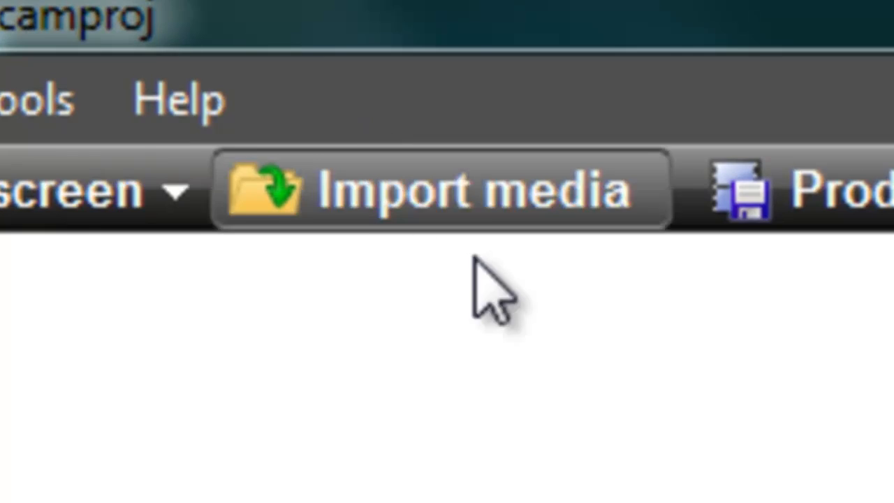
# Step: Start a media import and browse to the Documents library
pyautogui.click(436, 196)
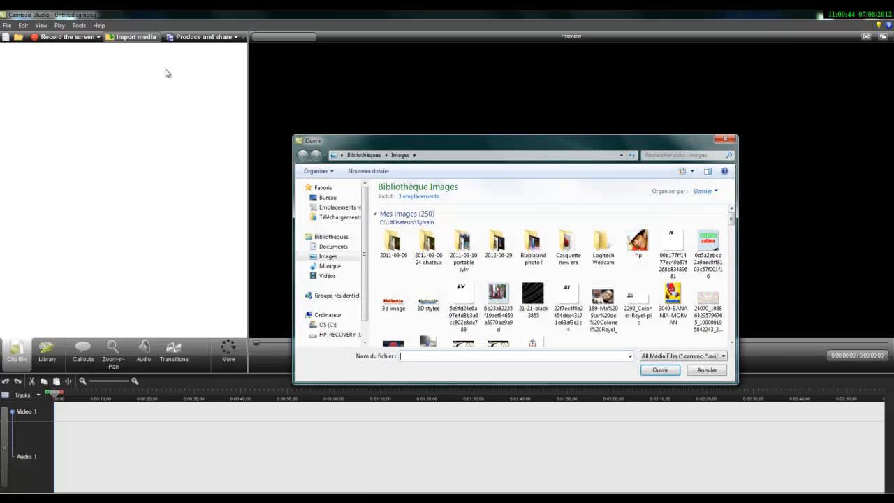
pyautogui.click(327, 276)
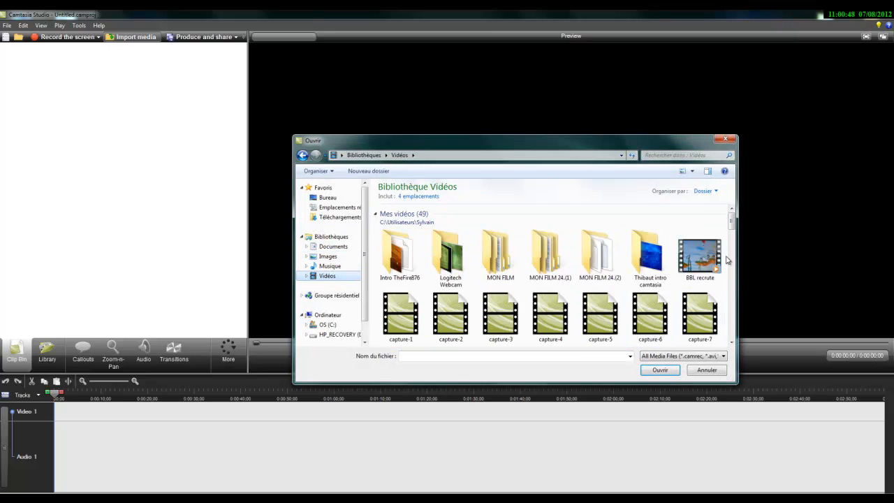
pyautogui.moveTo(731, 222)
pyautogui.mouseDown()
pyautogui.moveTo(730, 237)
pyautogui.moveTo(730, 221)
pyautogui.mouseUp()
pyautogui.click(331, 238)
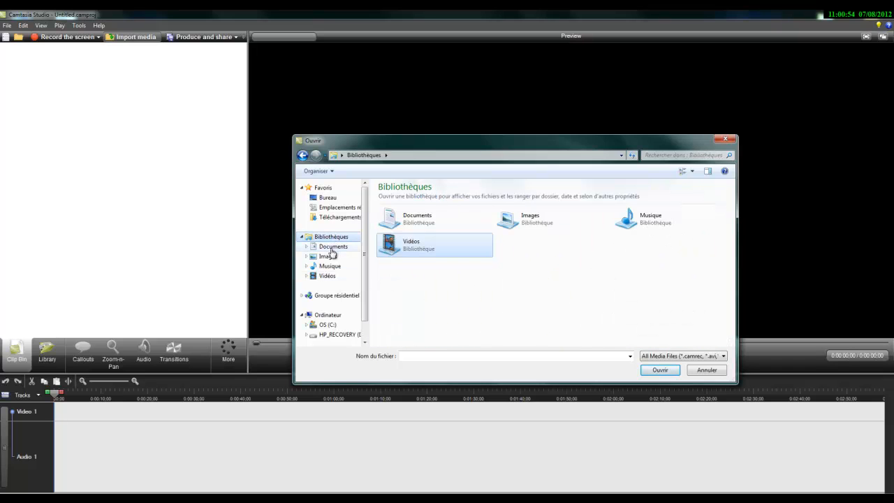
pyautogui.click(331, 248)
pyautogui.click(673, 155)
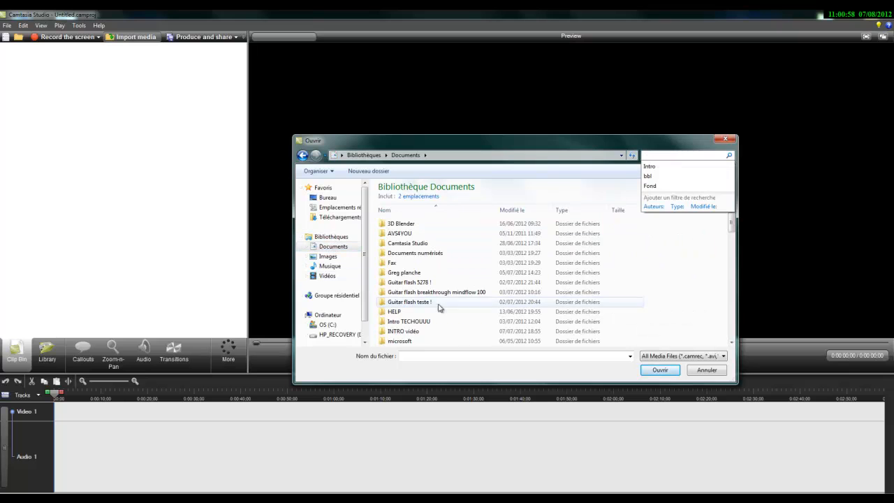
pyautogui.scroll(-1, 424, 323)
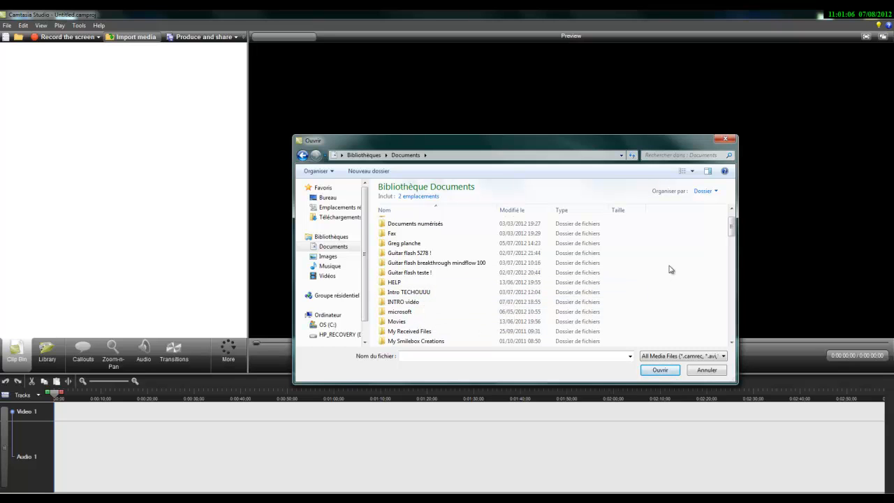
pyautogui.scroll(1, 608, 265)
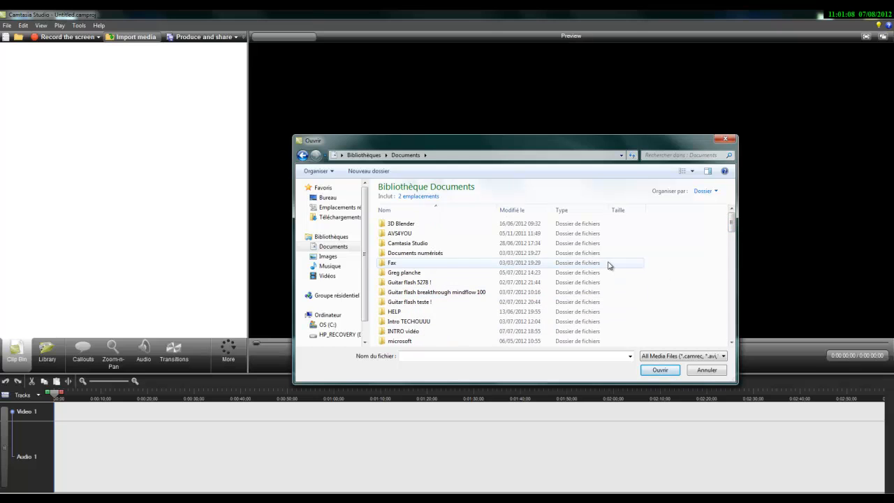
# Step: Search the Documents library for "Vidéo" and import the video file Vidéo !
pyautogui.click(670, 155)
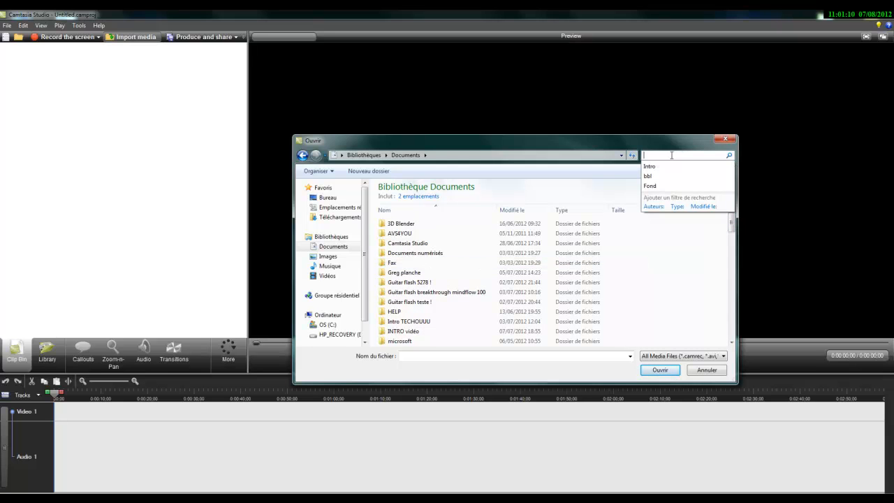
pyautogui.write('Vidéo')
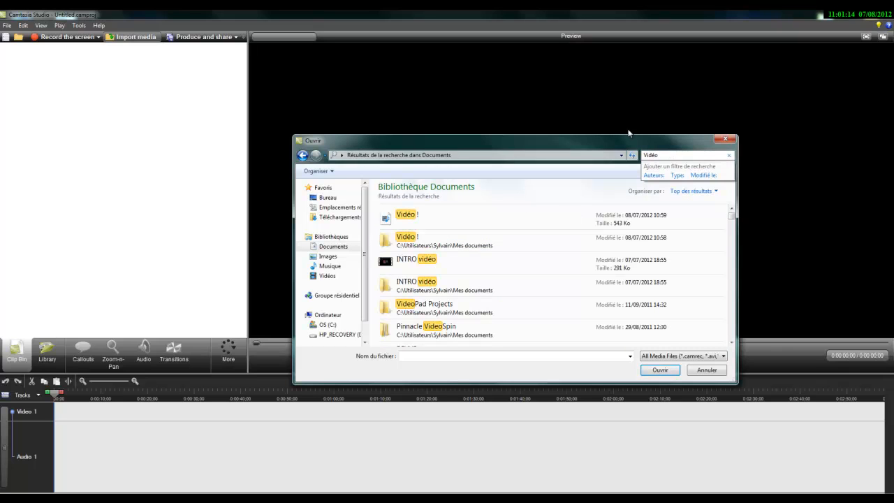
pyautogui.doubleClick(451, 218)
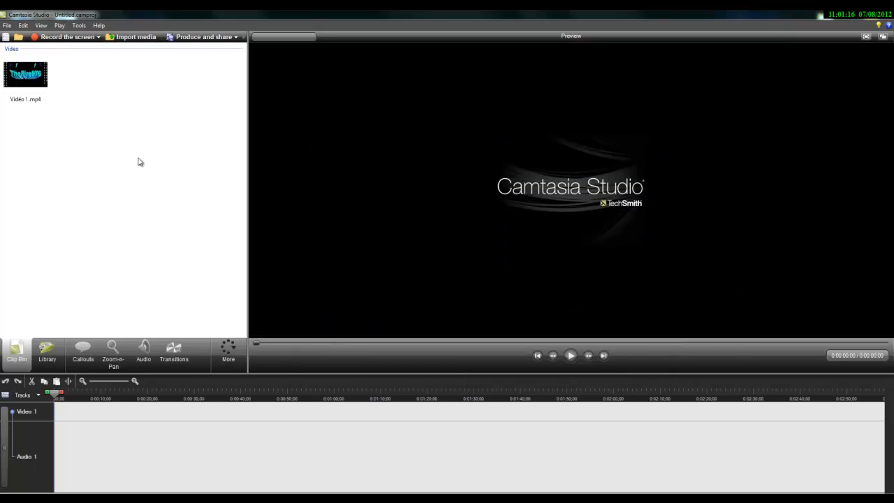
# Step: Place the Vidéo !.mp4 clip at the start of the Video 1 track and accept editing dimensions of 640 x 360
pyautogui.click(25, 75)
pyautogui.moveTo(32, 78)
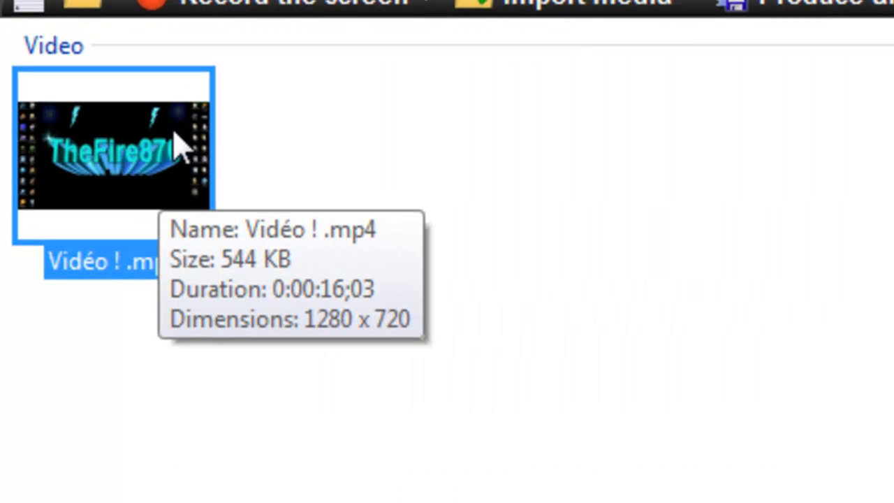
pyautogui.moveTo(135, 165); pyautogui.dragTo(143, 232)
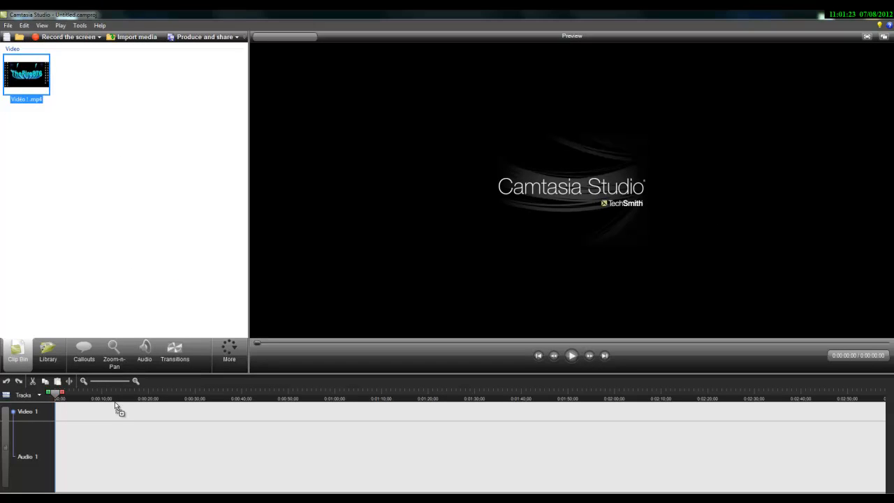
pyautogui.moveTo(115, 402); pyautogui.dragTo(56, 406)
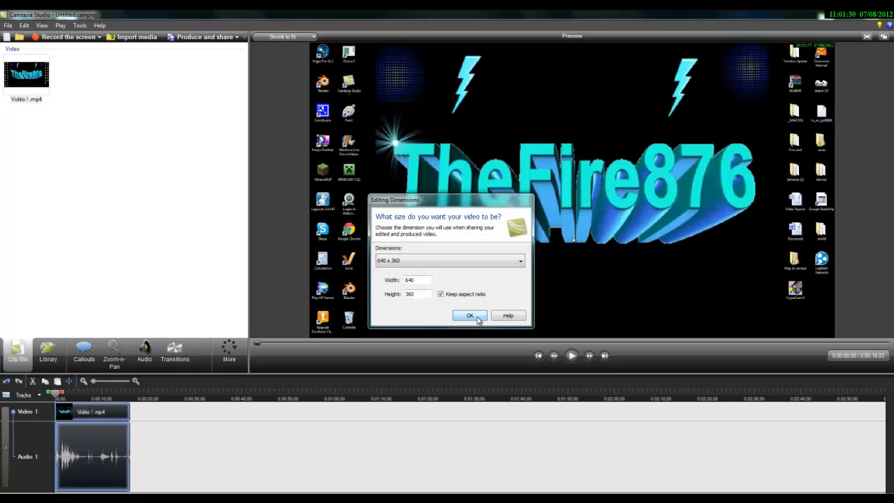
pyautogui.click(467, 315)
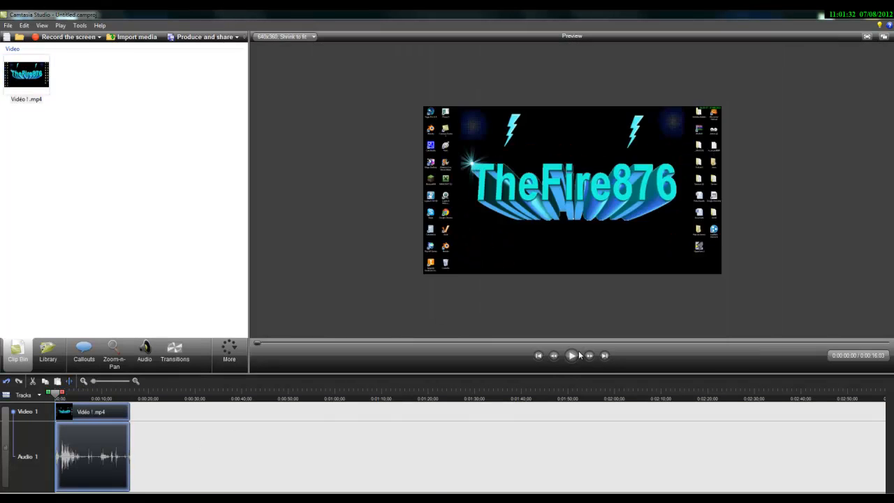
# Step: Remove the Vidéo !.mp4 clip from the timeline and place it again at the start of the Video 1 track
pyautogui.rightClick(71, 444)
pyautogui.click(102, 354)
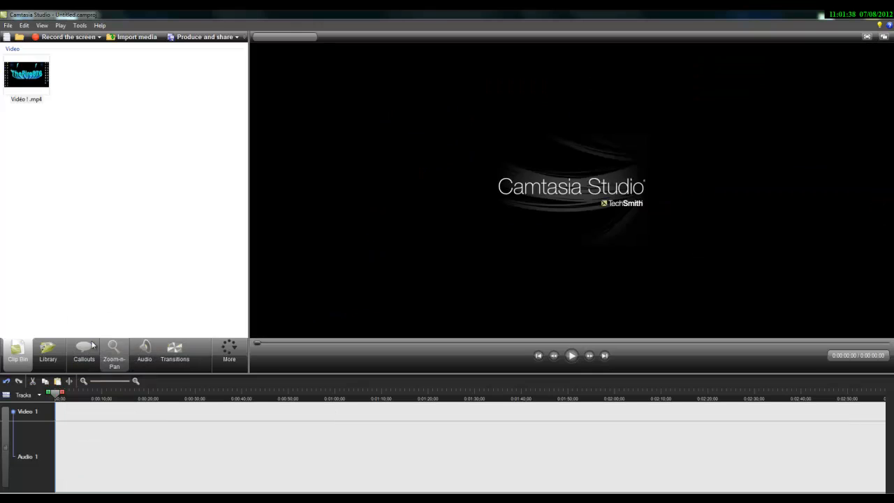
pyautogui.click(28, 85)
pyautogui.moveTo(71, 382); pyautogui.dragTo(59, 417)
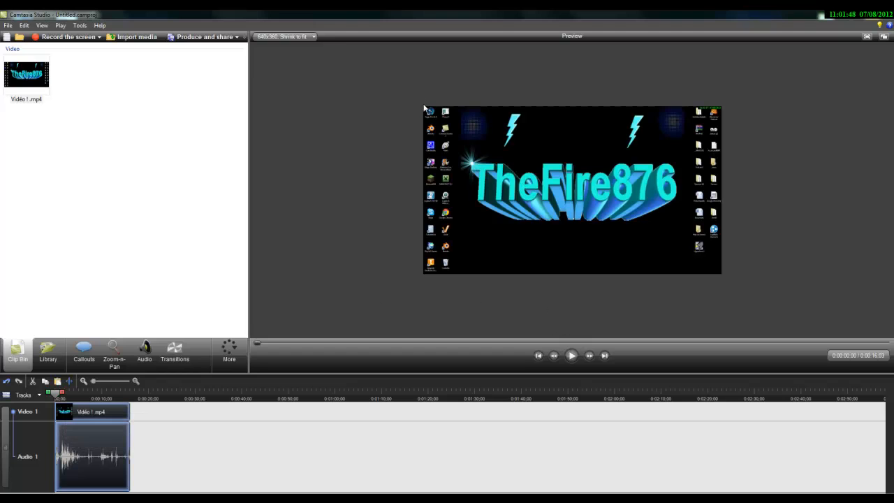
# Step: Set the preview to 100% scale and the editing dimensions to 1280 x 720, the YouTube & HD preset
pyautogui.click(287, 36)
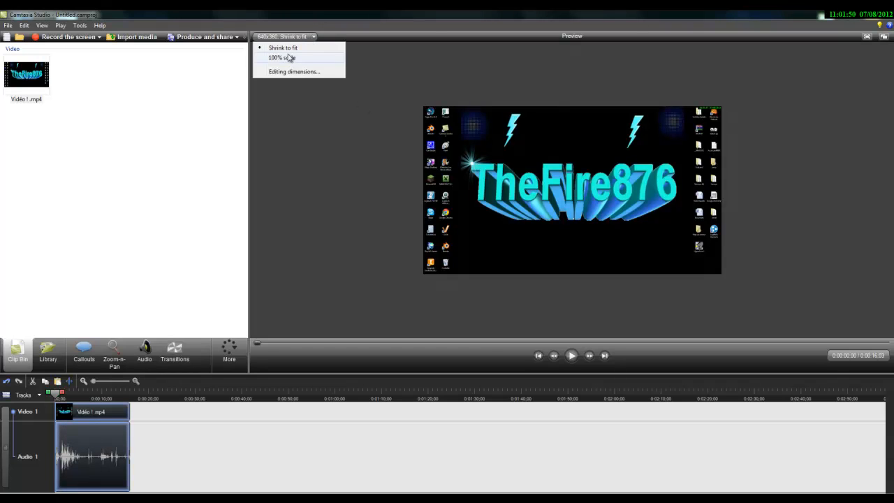
pyautogui.click(288, 58)
pyautogui.click(303, 37)
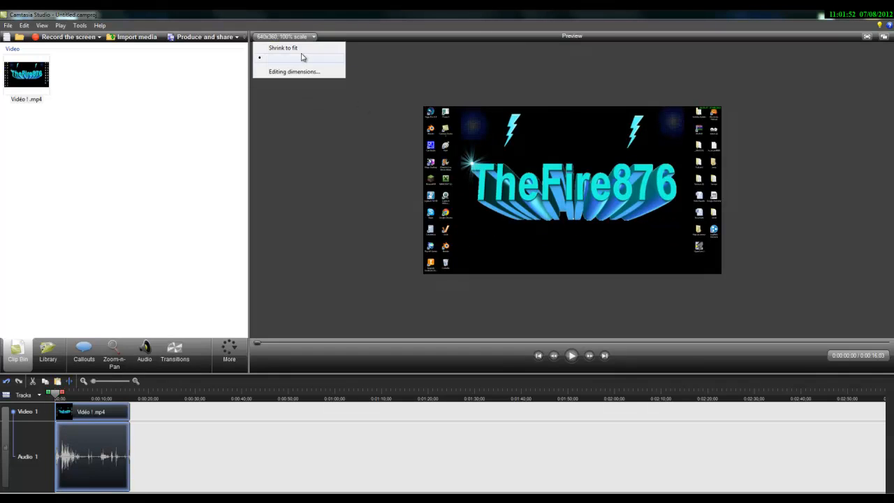
pyautogui.click(296, 72)
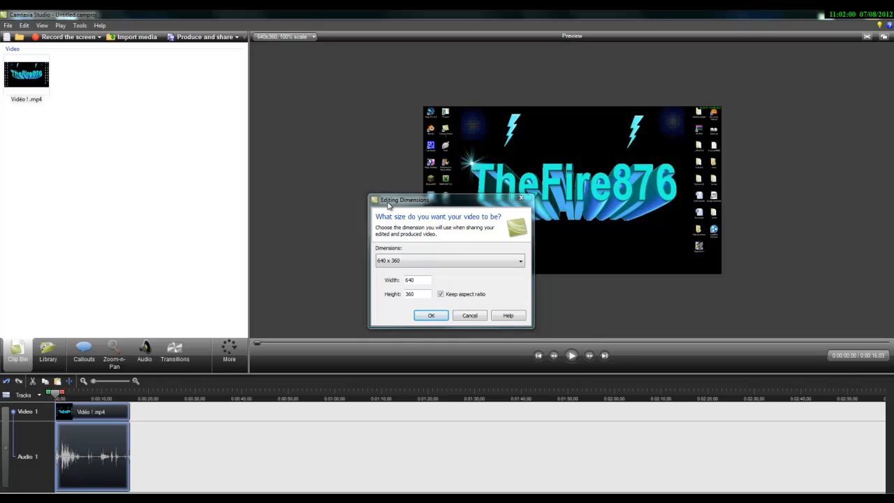
pyautogui.click(447, 260)
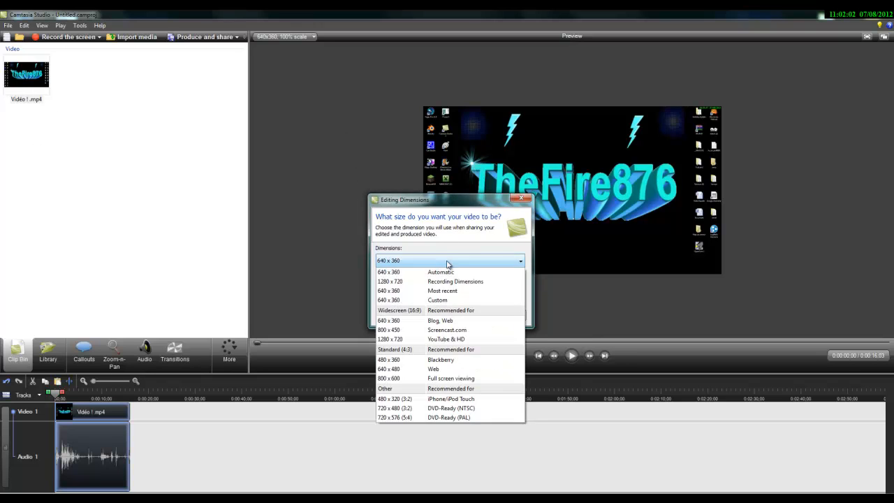
pyautogui.click(408, 339)
pyautogui.click(431, 315)
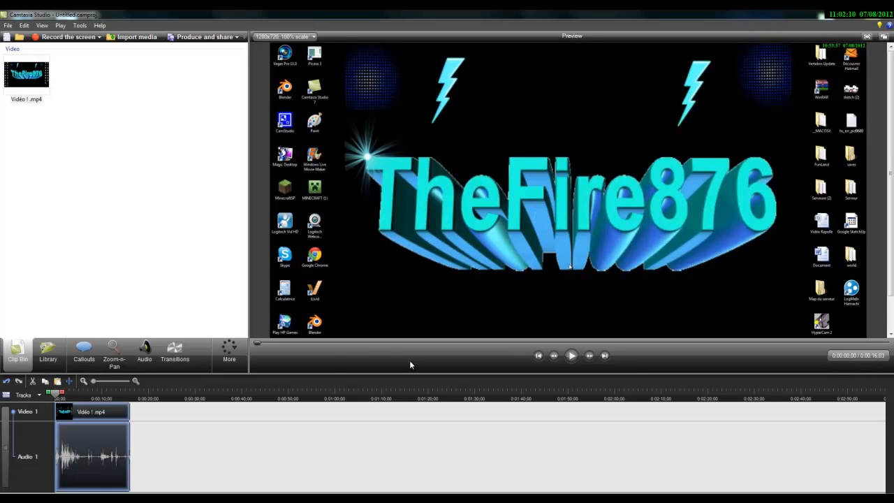
# Step: Play the opening of the clip in the preview and return the playhead to the start of the timeline
pyautogui.click(574, 360)
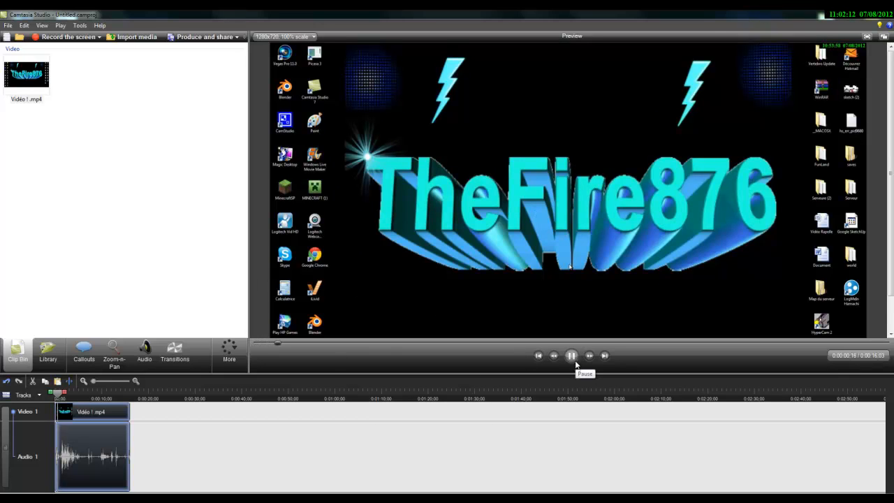
pyautogui.click(574, 359)
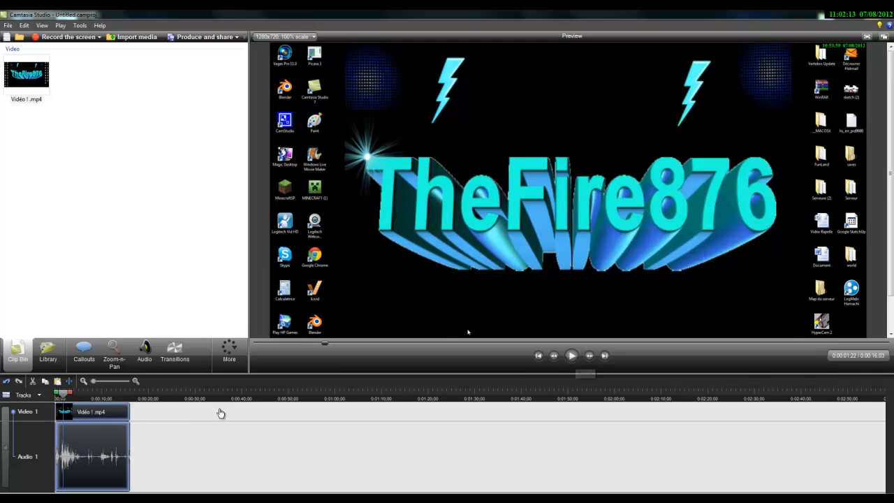
pyautogui.click(6, 453)
pyautogui.click(6, 452)
pyautogui.click(58, 393)
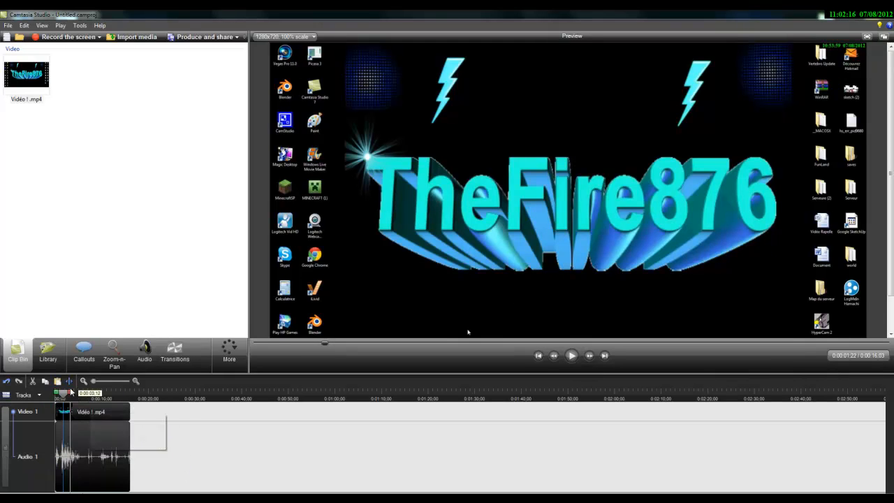
pyautogui.moveTo(59, 393); pyautogui.dragTo(54, 393)
pyautogui.rightClick(82, 467)
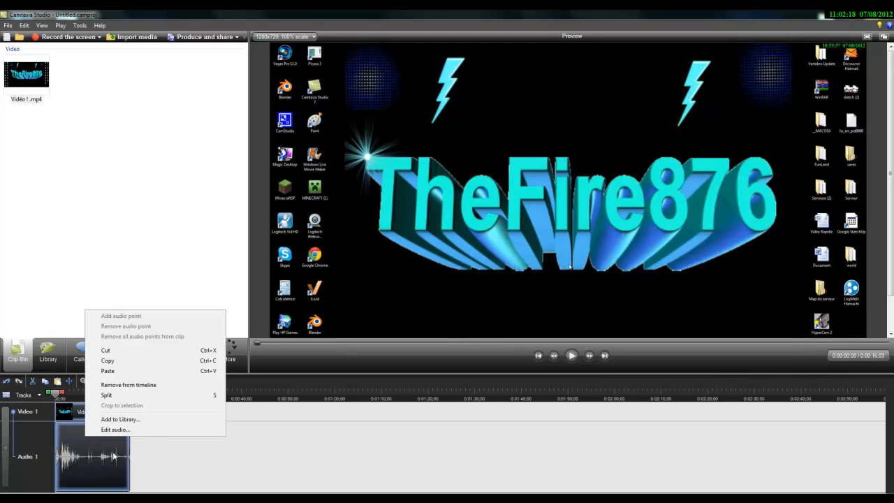
pyautogui.click(246, 485)
pyautogui.rightClick(180, 464)
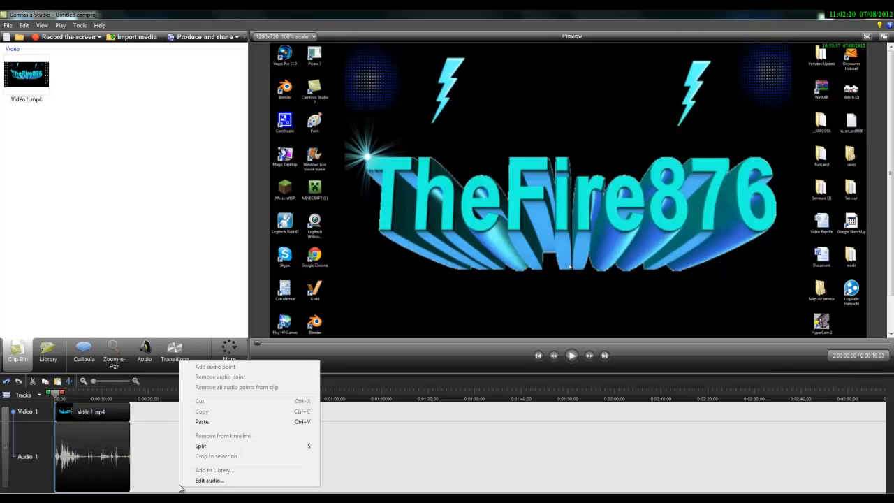
pyautogui.click(171, 435)
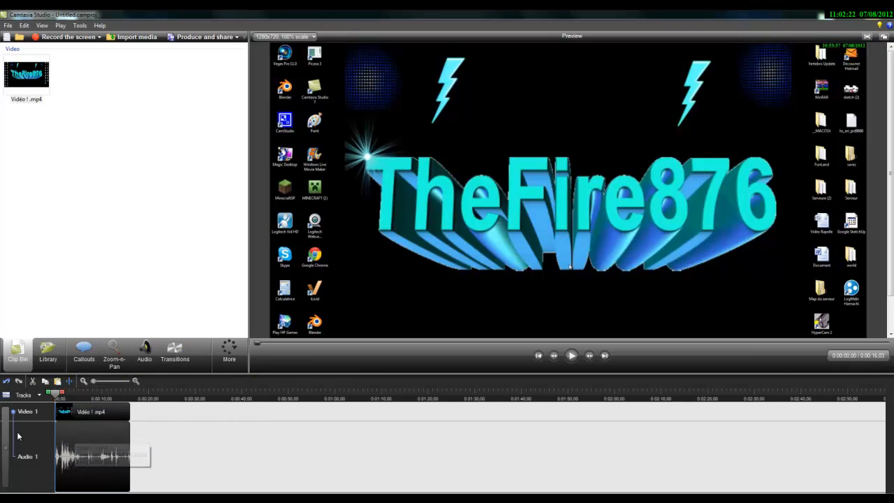
pyautogui.click(59, 341)
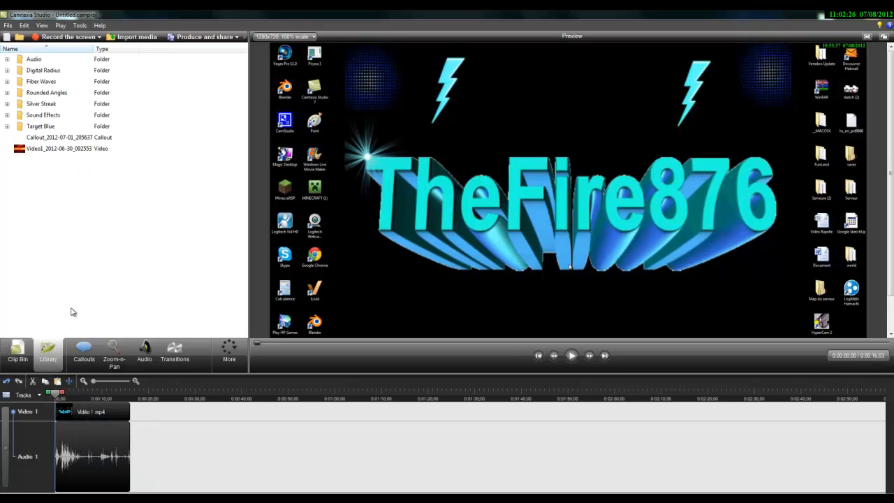
# Step: Add a Zoom-n-Pan keyframe at about 0:00:02,21, framing the large title at 146% scale
pyautogui.click(113, 356)
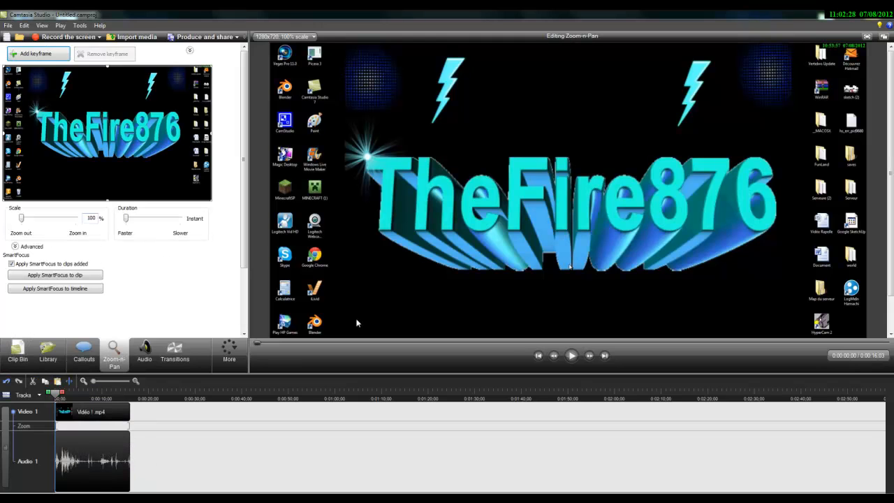
pyautogui.click(575, 361)
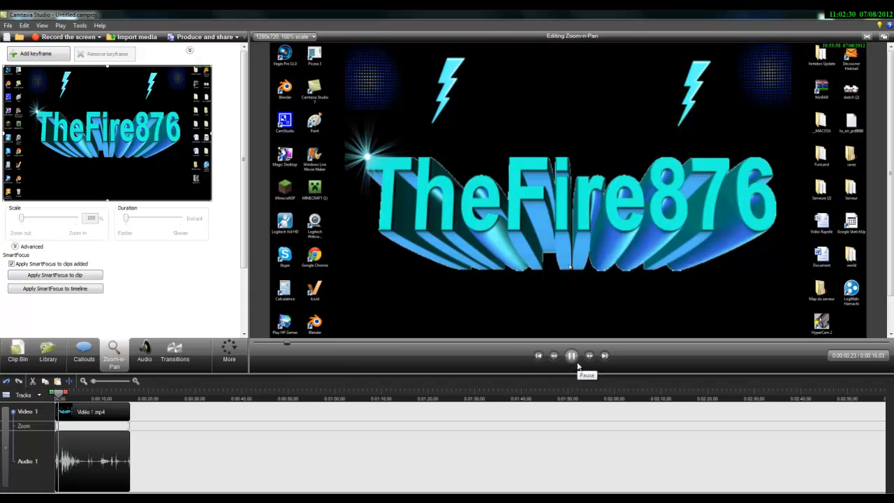
pyautogui.click(577, 363)
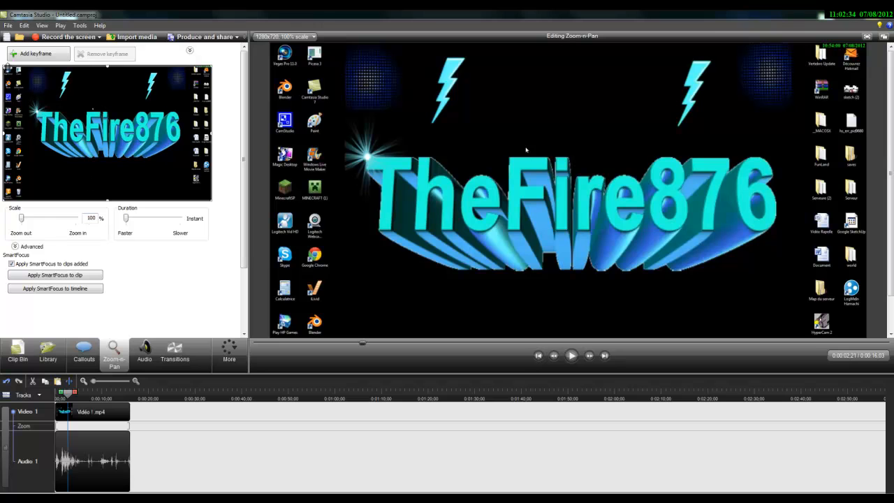
pyautogui.moveTo(4, 65); pyautogui.dragTo(84, 119)
pyautogui.moveTo(164, 152); pyautogui.dragTo(120, 120)
pyautogui.moveTo(170, 87); pyautogui.dragTo(179, 84)
pyautogui.moveTo(152, 132)
pyautogui.mouseDown()
pyautogui.moveTo(190, 134)
pyautogui.moveTo(164, 134)
pyautogui.mouseUp()
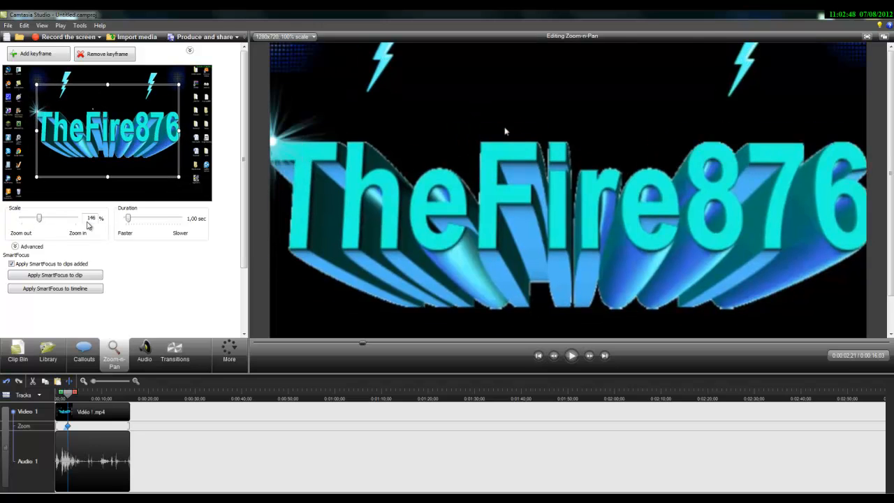
# Step: Play on to about 0:00:07,07 and add a second Zoom-n-Pan keyframe that restores the full frame at 100% scale
pyautogui.click(571, 355)
pyautogui.click(571, 355)
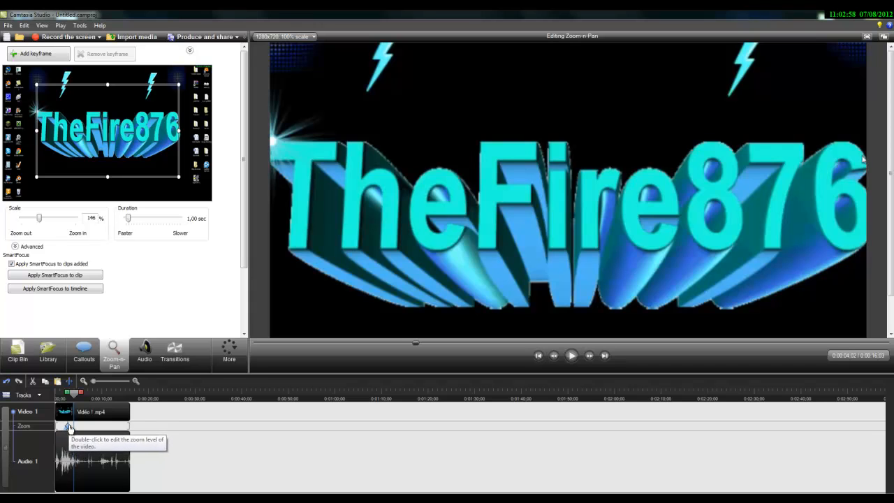
pyautogui.click(571, 356)
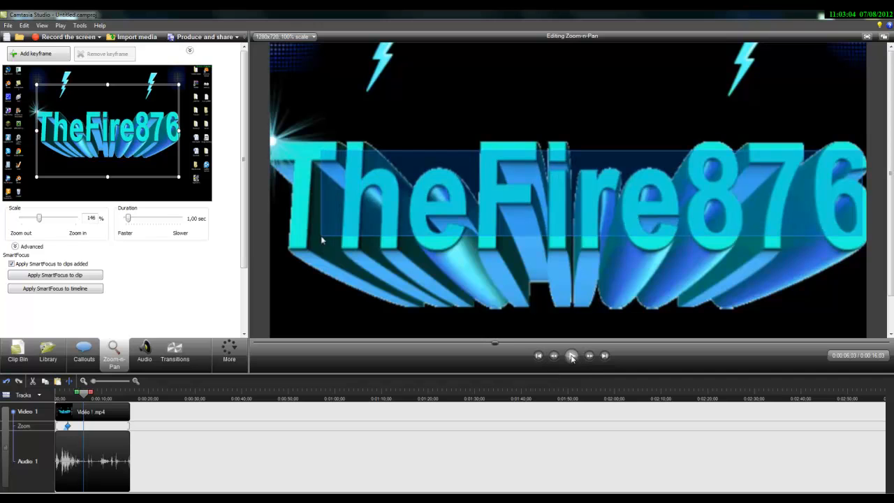
pyautogui.click(571, 356)
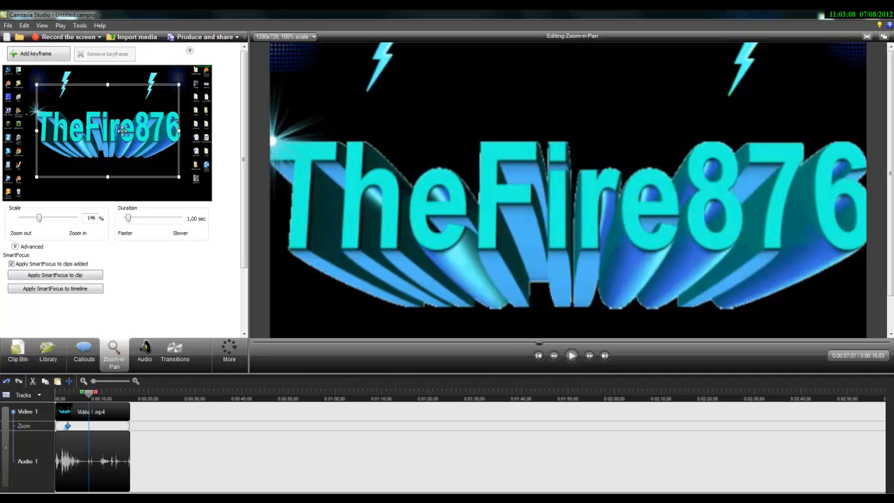
pyautogui.moveTo(176, 173); pyautogui.dragTo(211, 201)
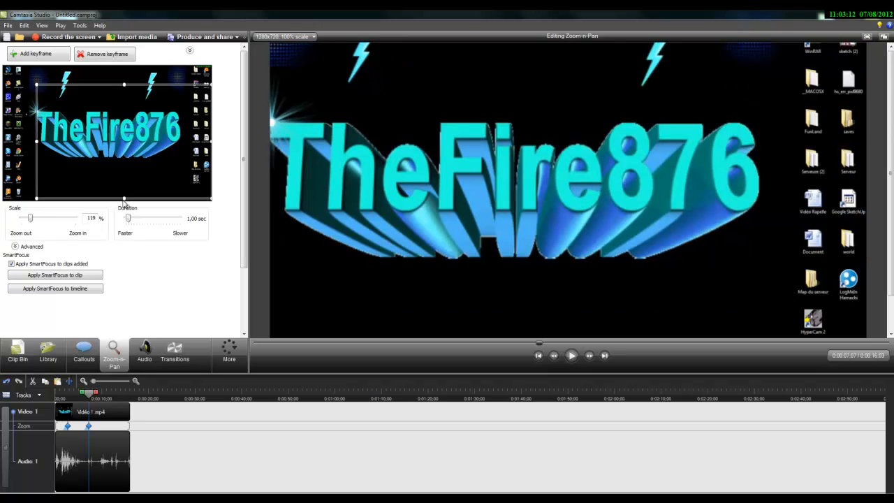
pyautogui.moveTo(125, 199); pyautogui.dragTo(124, 202)
pyautogui.moveTo(30, 83); pyautogui.dragTo(5, 66)
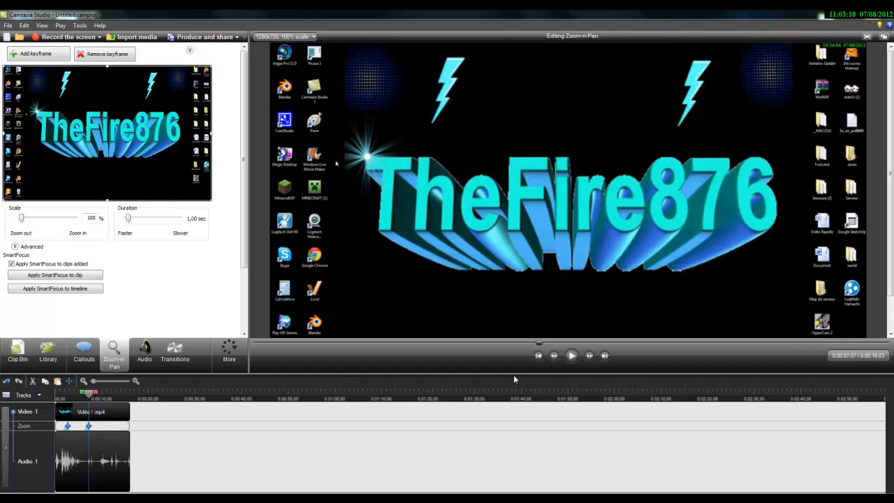
# Step: Replay the clip from just before the first zoom keyframe to check both zooms, stopping at about 0:00:10,10
pyautogui.click(571, 356)
pyautogui.click(571, 356)
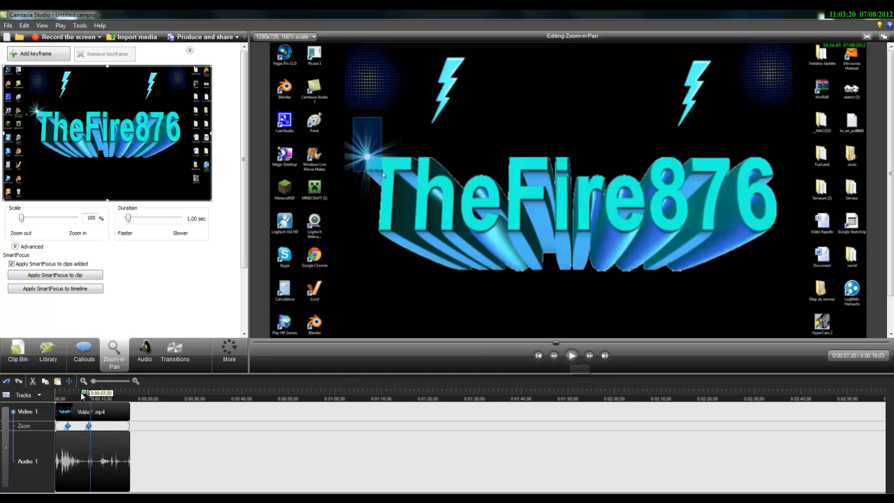
pyautogui.moveTo(91, 396); pyautogui.dragTo(69, 396)
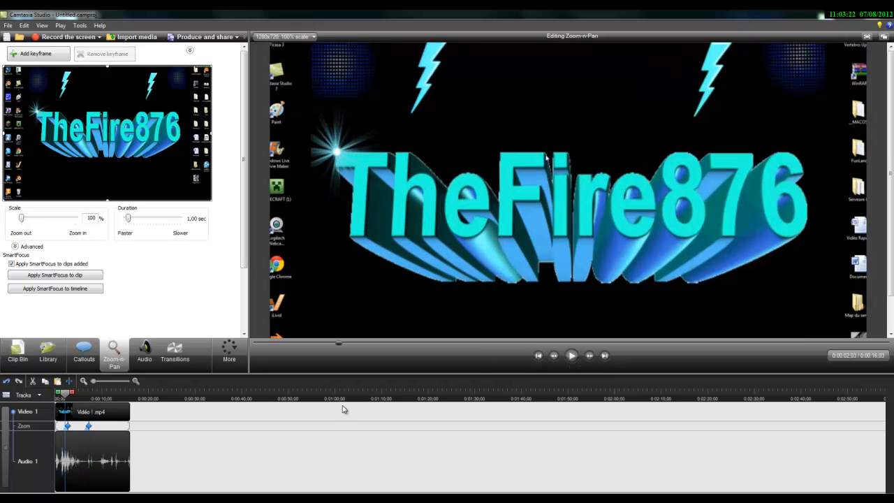
pyautogui.click(571, 356)
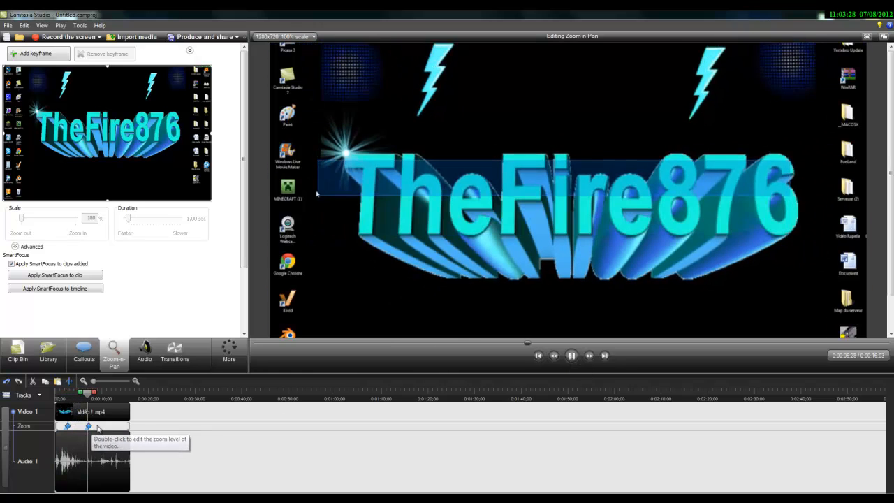
pyautogui.click(571, 355)
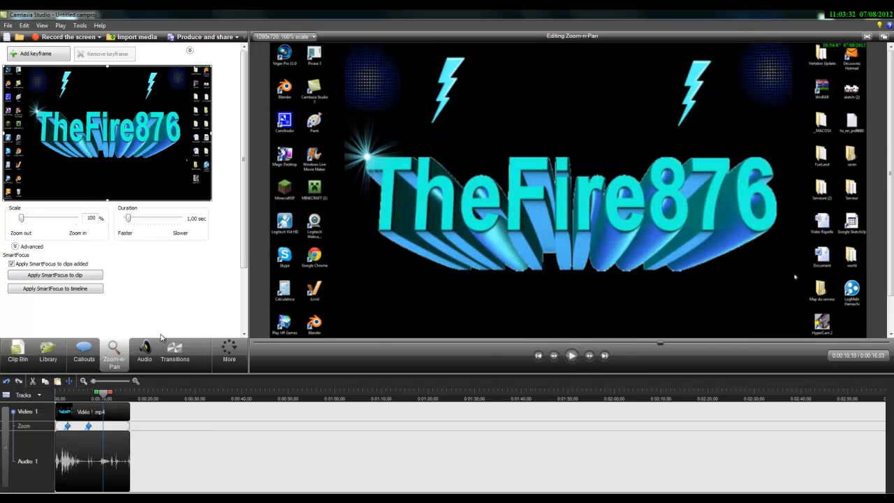
pyautogui.click(147, 347)
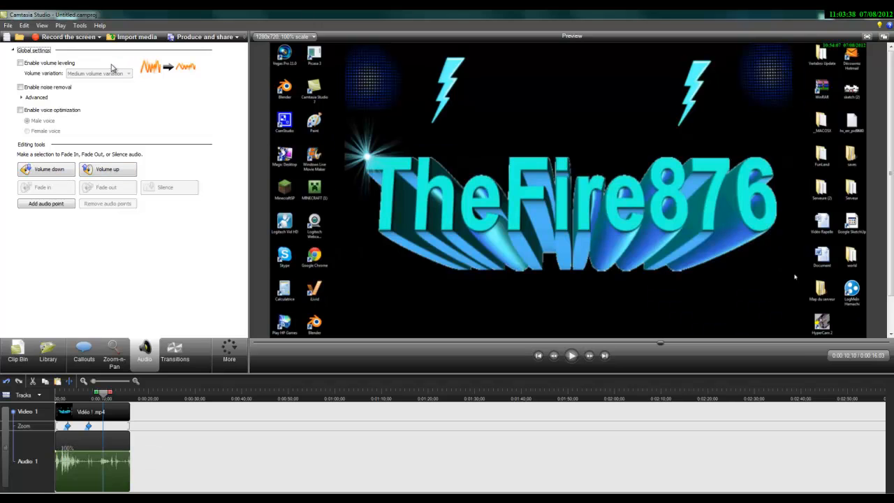
pyautogui.click(116, 352)
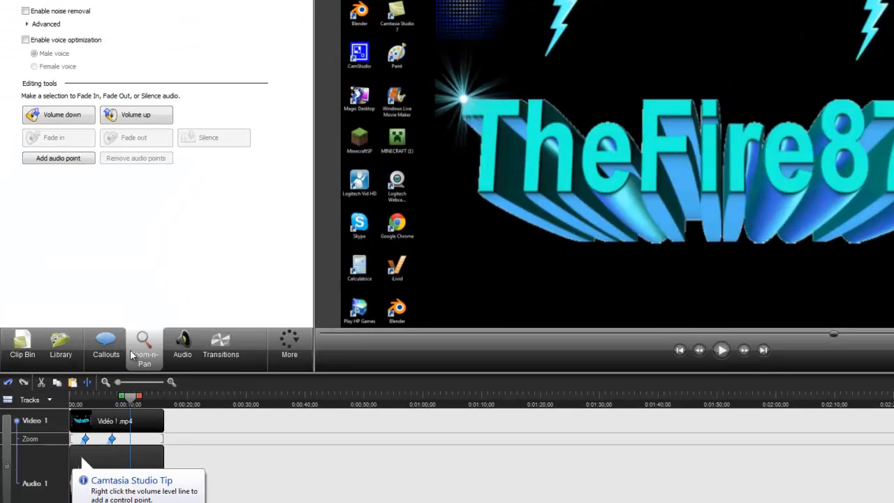
# Step: Add a double-arrow callout at 0:00:10,10 and place it above the title at about X 453, Y 46
pyautogui.click(86, 354)
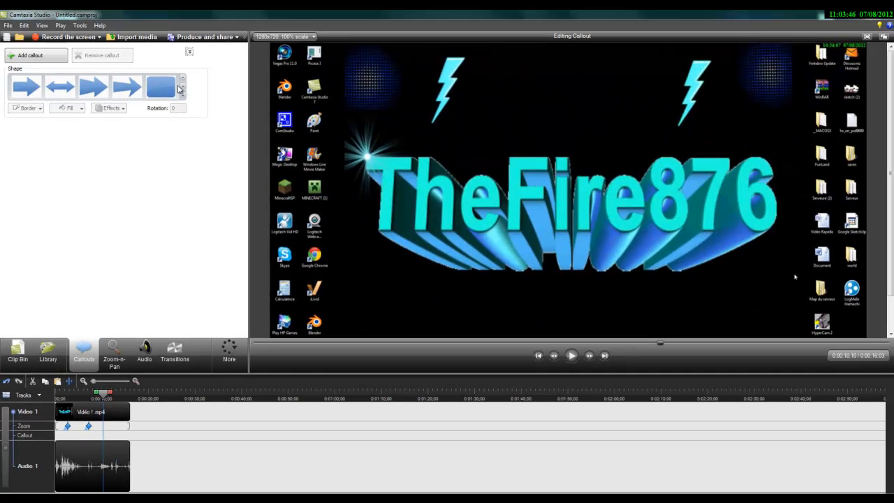
pyautogui.click(182, 89)
pyautogui.click(183, 79)
pyautogui.click(64, 91)
pyautogui.click(63, 90)
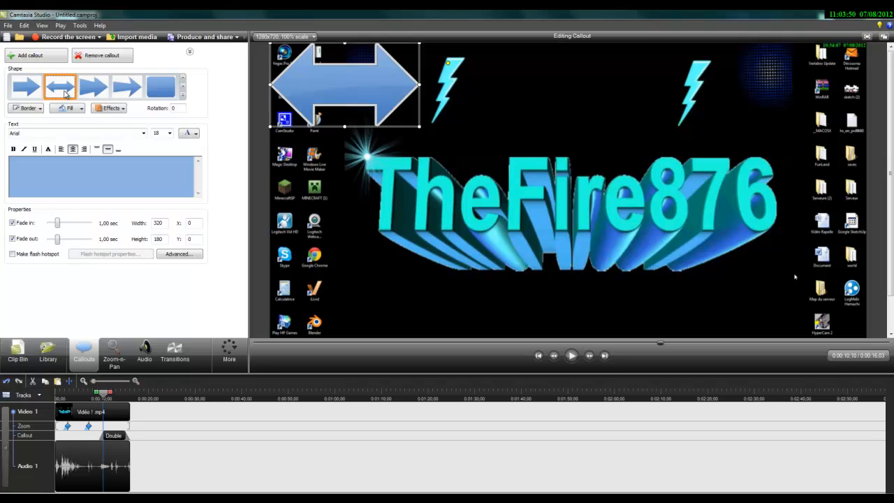
pyautogui.moveTo(374, 92); pyautogui.dragTo(587, 111)
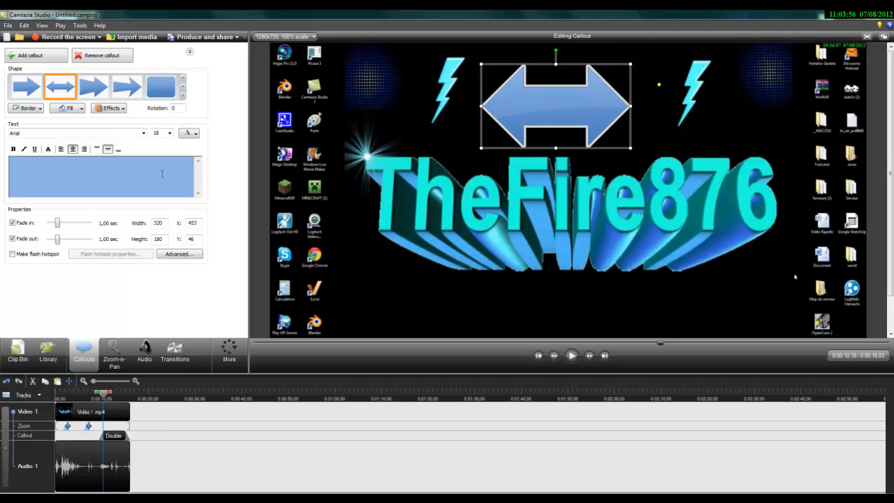
# Step: Try a black border on the double-arrow callout and settle on blue
pyautogui.click(29, 110)
pyautogui.click(22, 130)
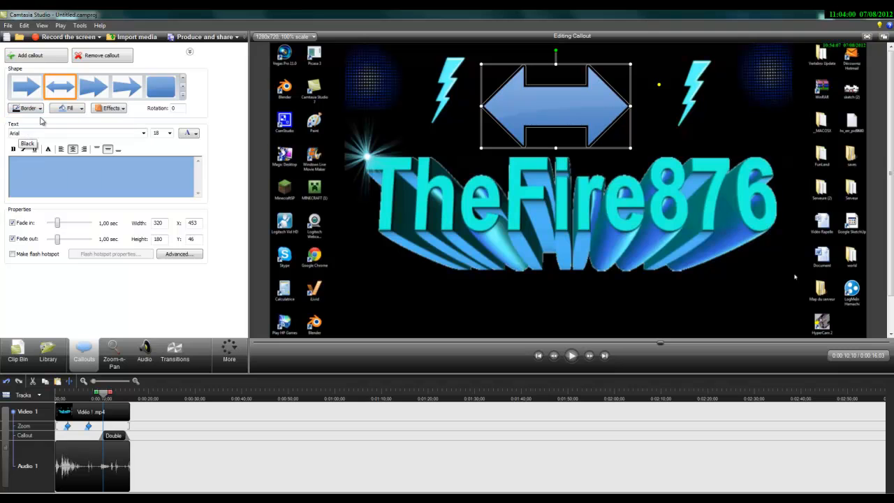
pyautogui.click(40, 110)
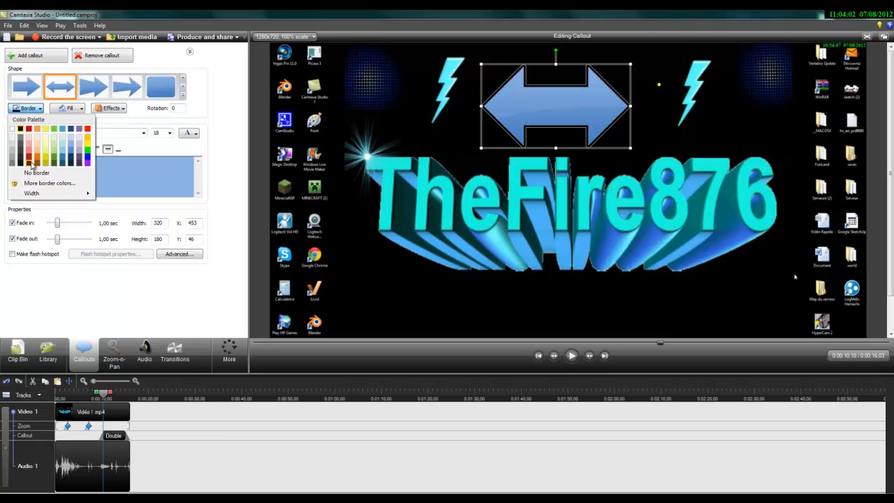
pyautogui.click(88, 160)
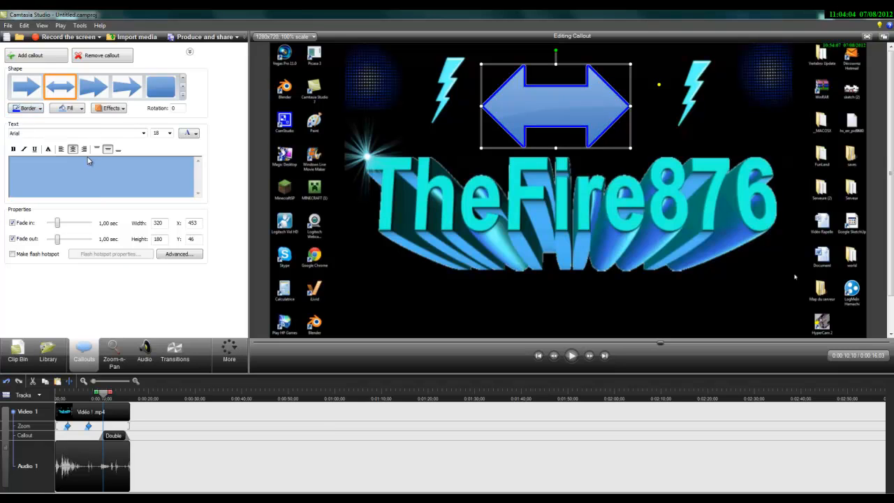
# Step: Try dark red, light red, medium red and black fills on the double-arrow callout
pyautogui.click(67, 109)
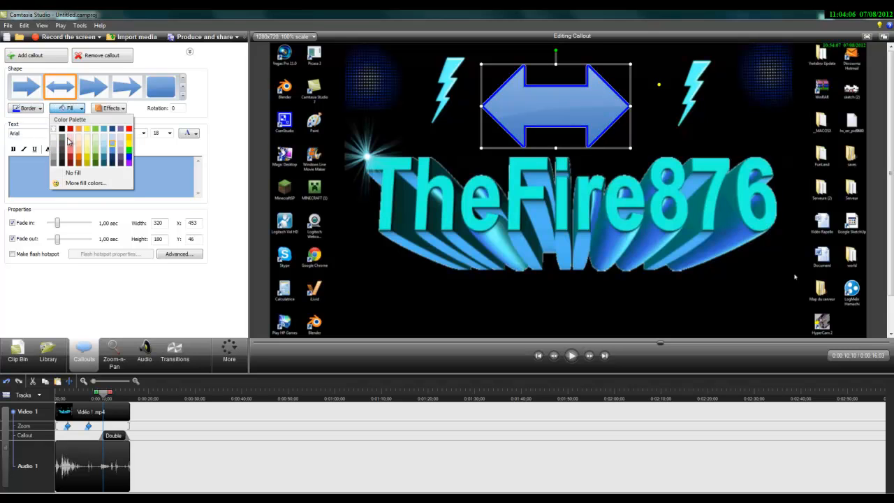
pyautogui.click(70, 162)
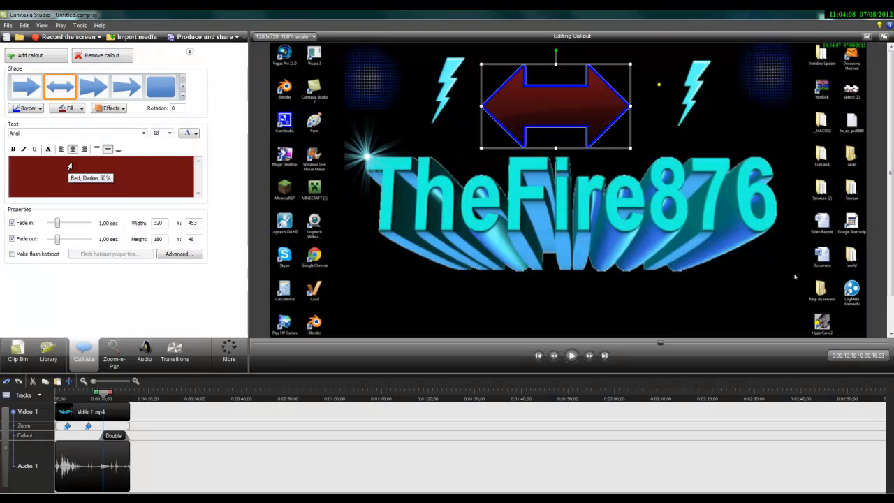
pyautogui.click(71, 110)
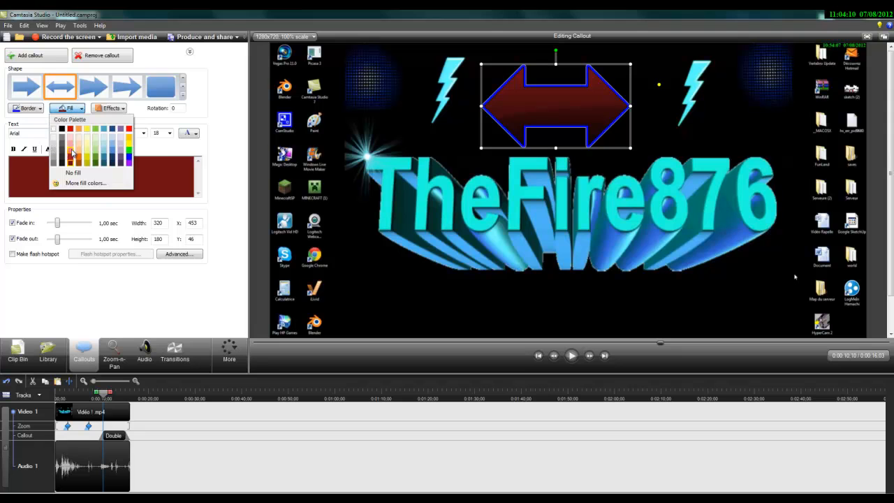
pyautogui.click(71, 148)
pyautogui.click(71, 110)
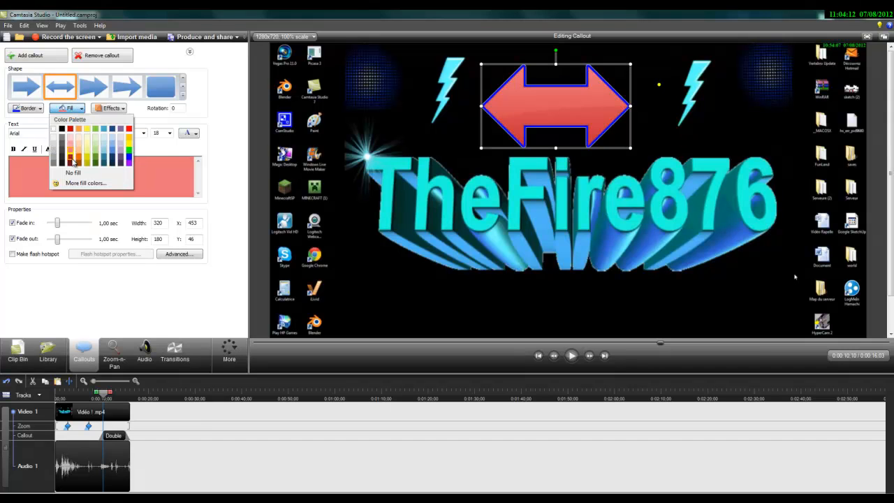
pyautogui.click(69, 162)
pyautogui.click(71, 109)
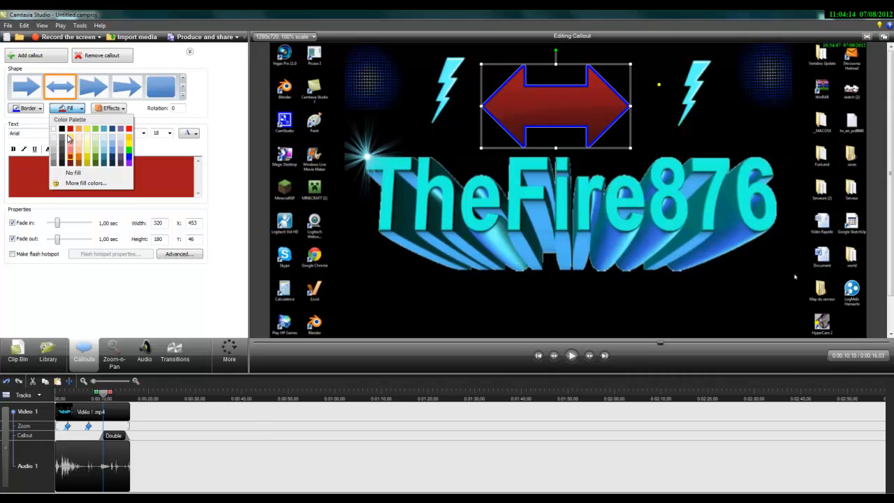
pyautogui.click(63, 130)
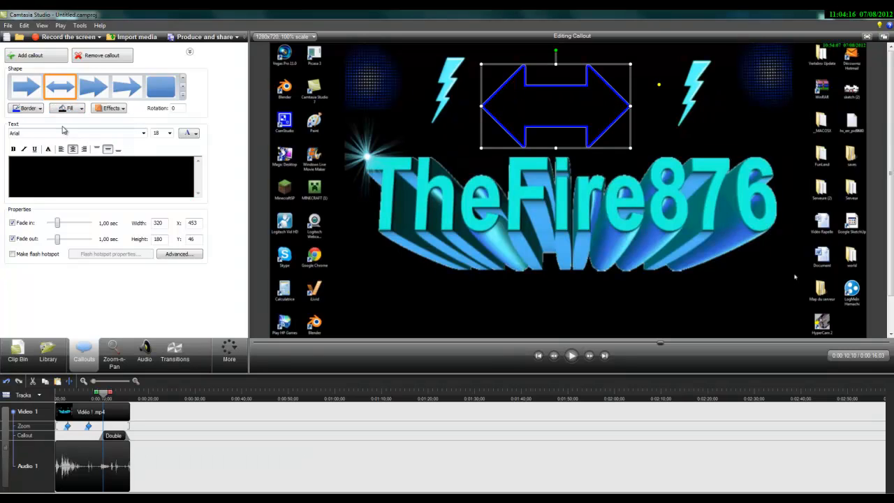
pyautogui.click(69, 110)
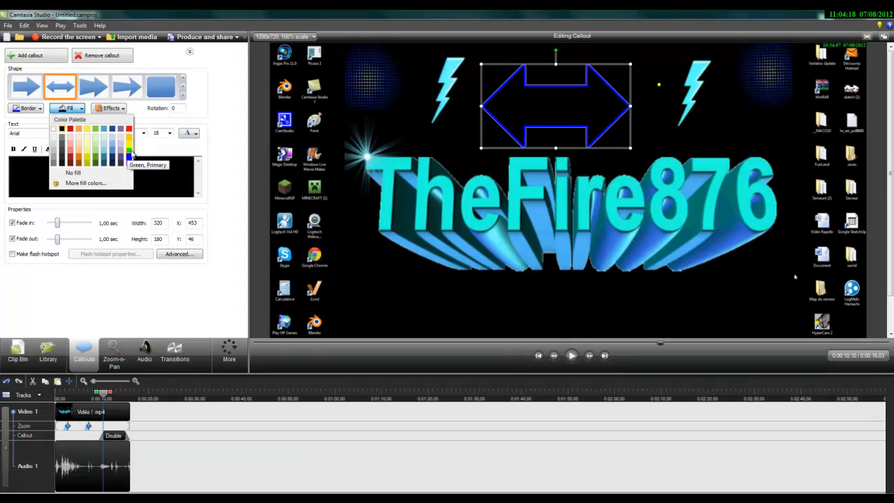
pyautogui.click(131, 149)
pyautogui.click(117, 176)
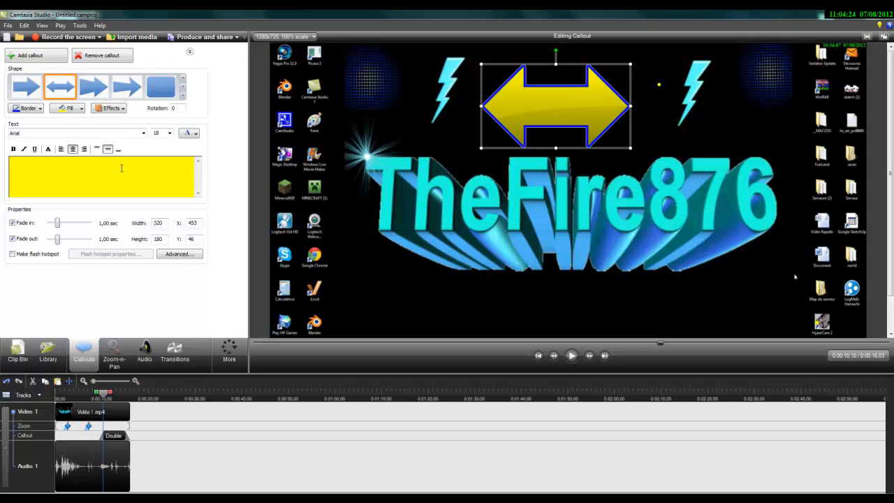
pyautogui.write('www.youtu')
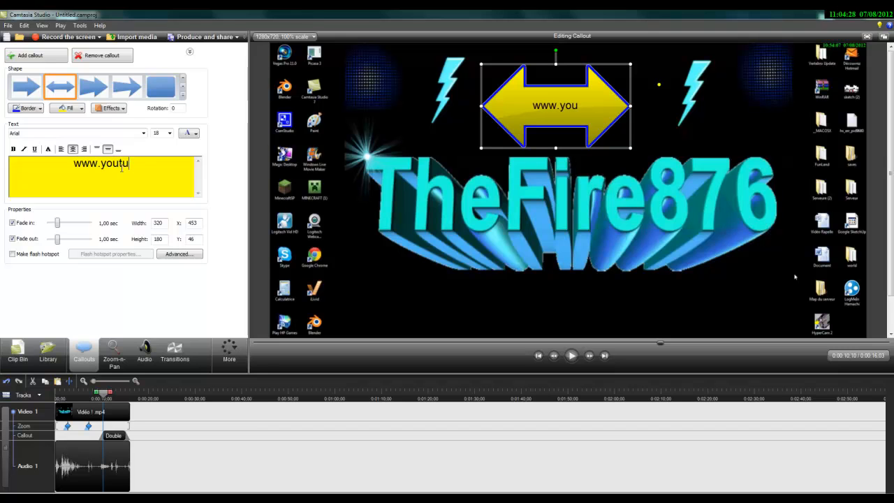
pyautogui.write('be.com')
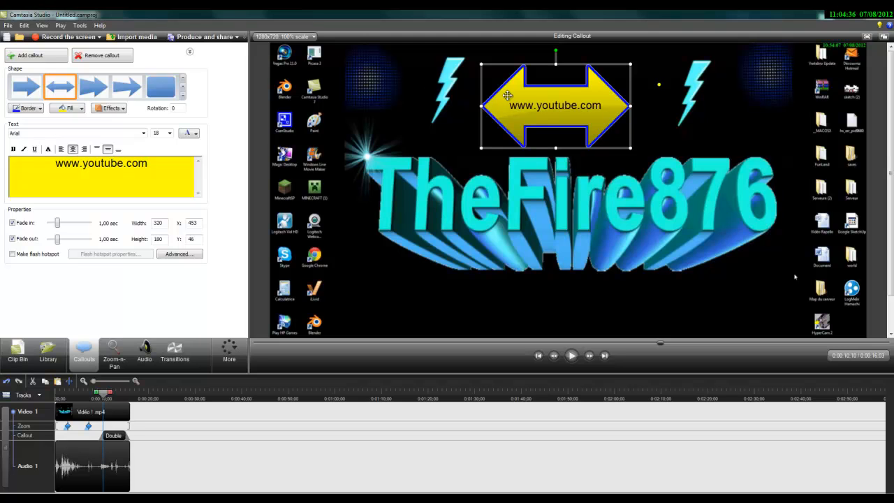
# Step: Nudge the callout to about X 458, Y 42 and apply the second effect style to it
pyautogui.moveTo(507, 96); pyautogui.dragTo(510, 93)
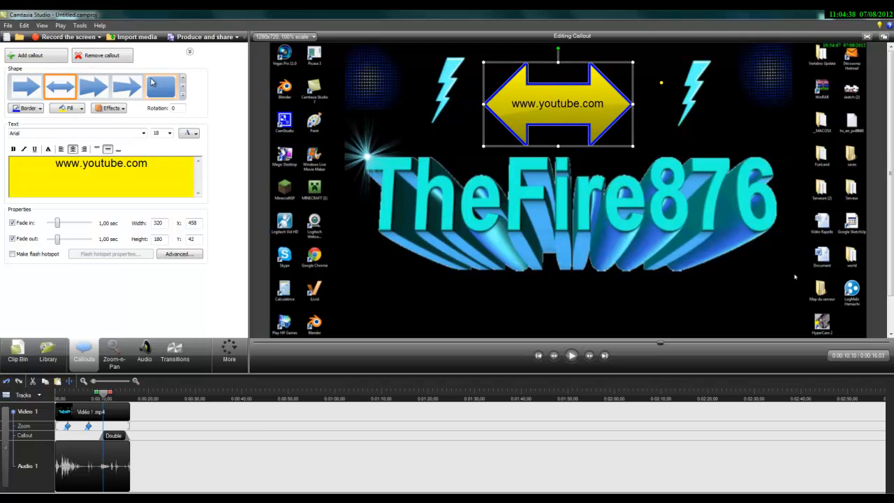
pyautogui.click(116, 108)
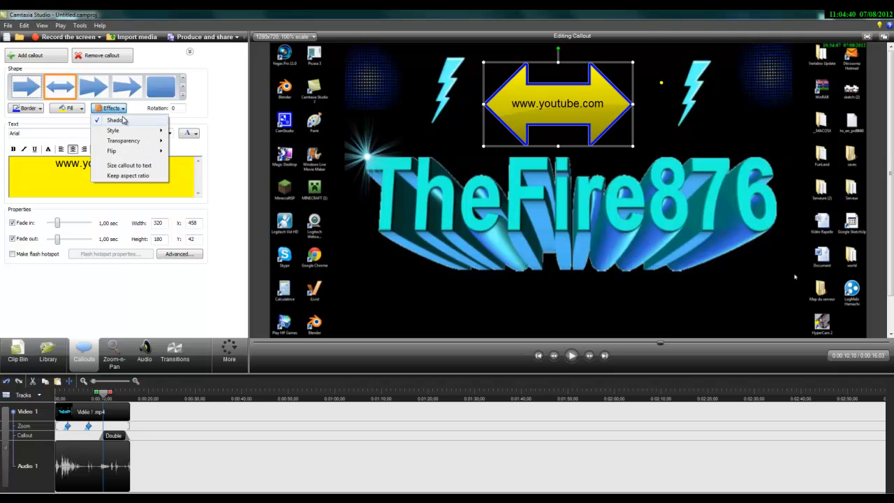
pyautogui.moveTo(148, 133)
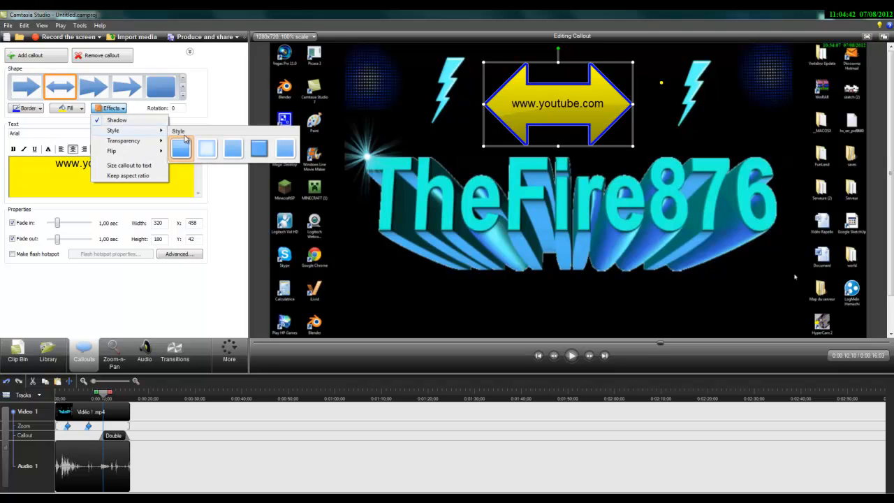
pyautogui.click(216, 151)
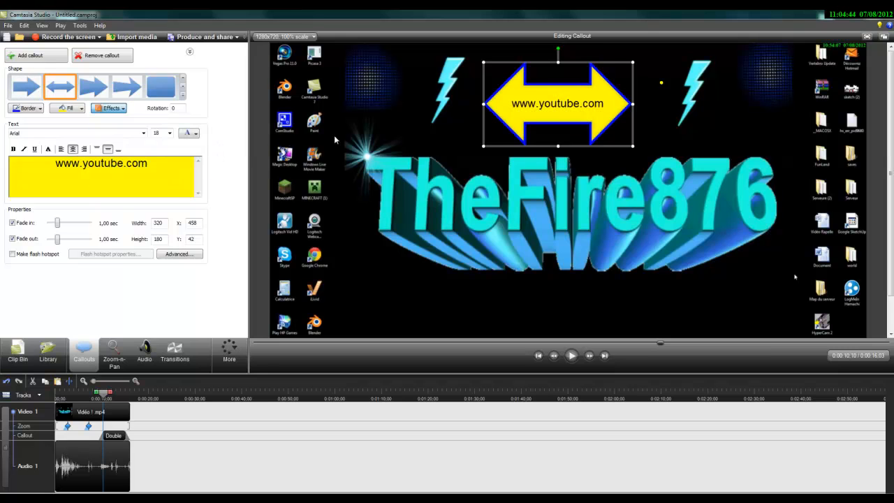
# Step: Try the fourth effect style on the double-arrow callout
pyautogui.click(190, 134)
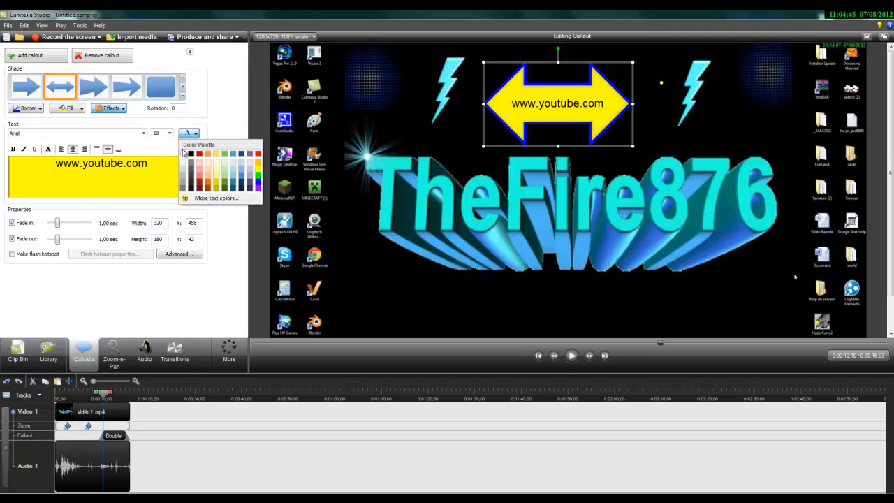
pyautogui.click(127, 108)
pyautogui.click(111, 108)
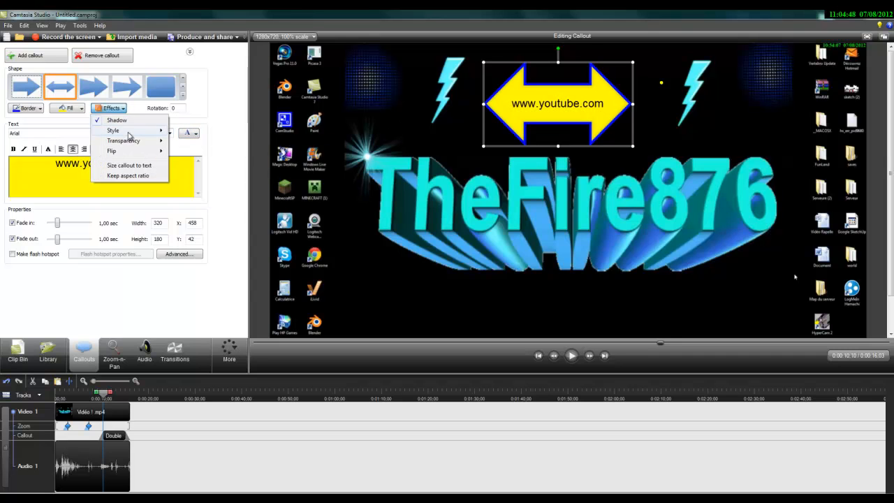
pyautogui.moveTo(155, 134)
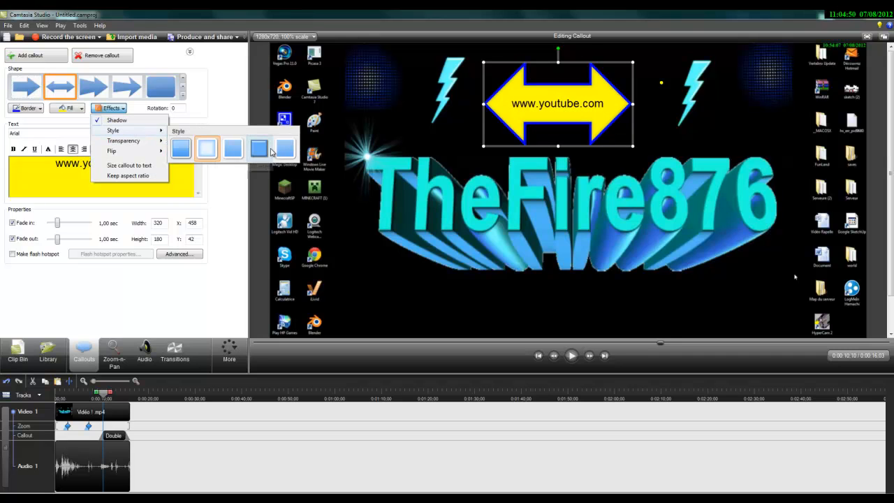
pyautogui.click(270, 149)
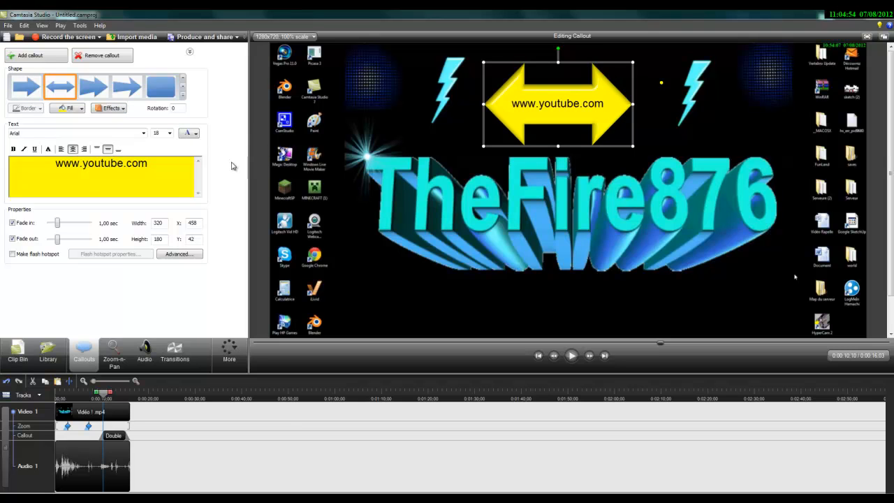
# Step: Try the Smooth effect style on the double-arrow callout and return to the second style
pyautogui.click(188, 133)
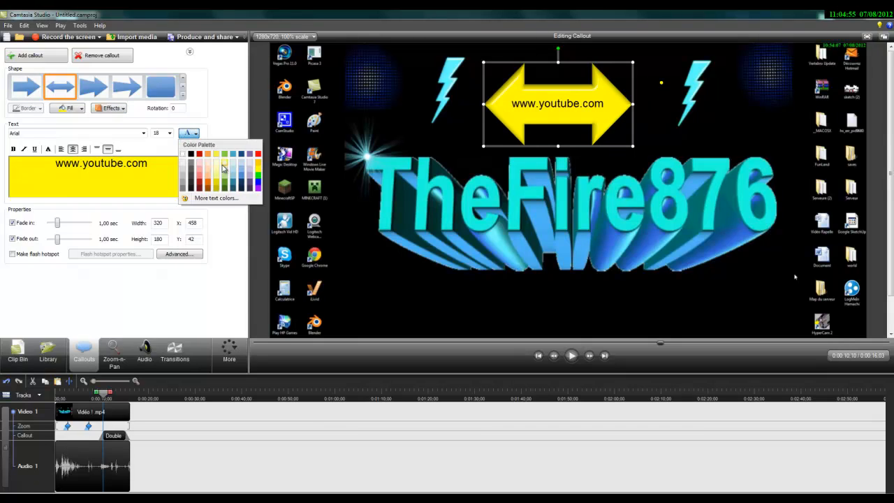
pyautogui.click(118, 110)
pyautogui.click(123, 109)
pyautogui.moveTo(137, 134)
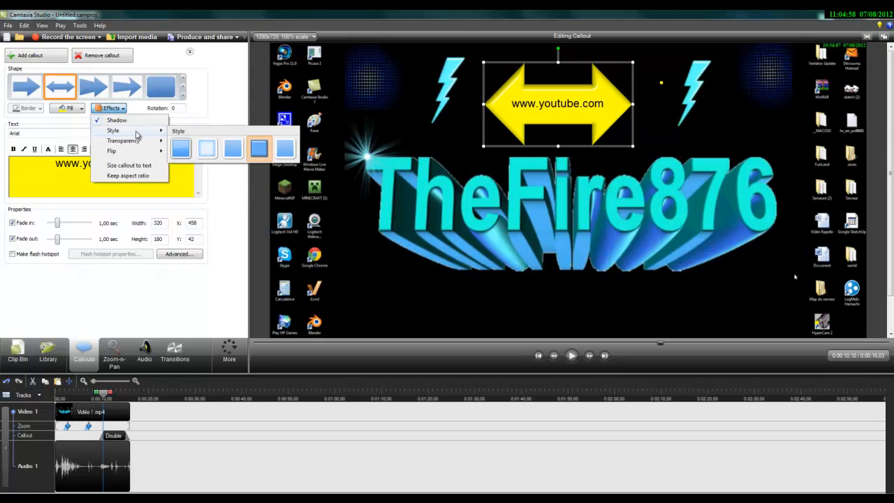
pyautogui.click(285, 148)
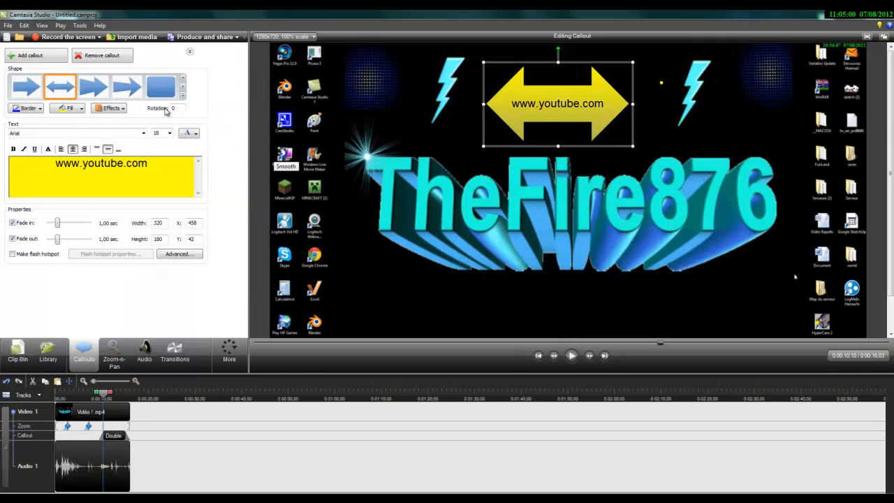
pyautogui.click(123, 108)
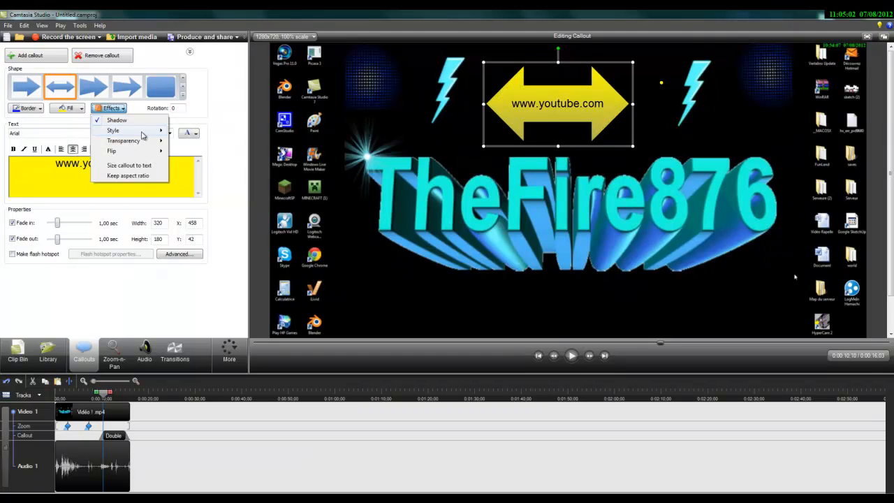
pyautogui.moveTo(168, 136)
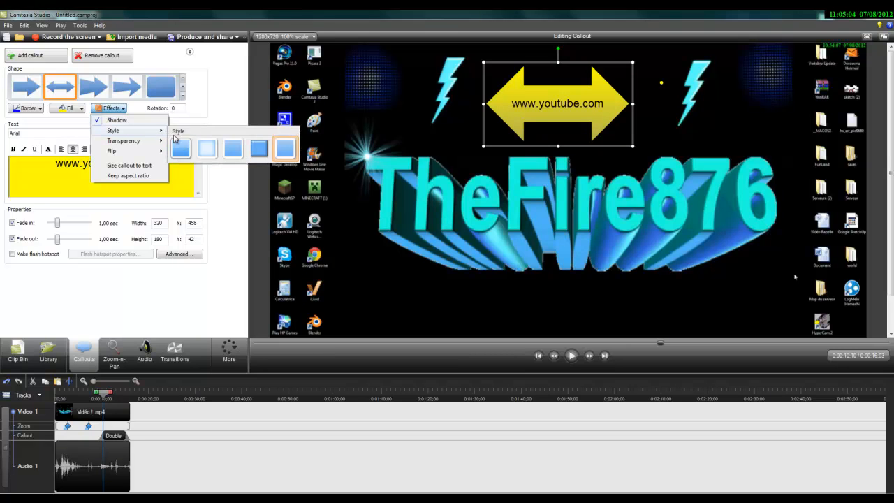
pyautogui.click(218, 150)
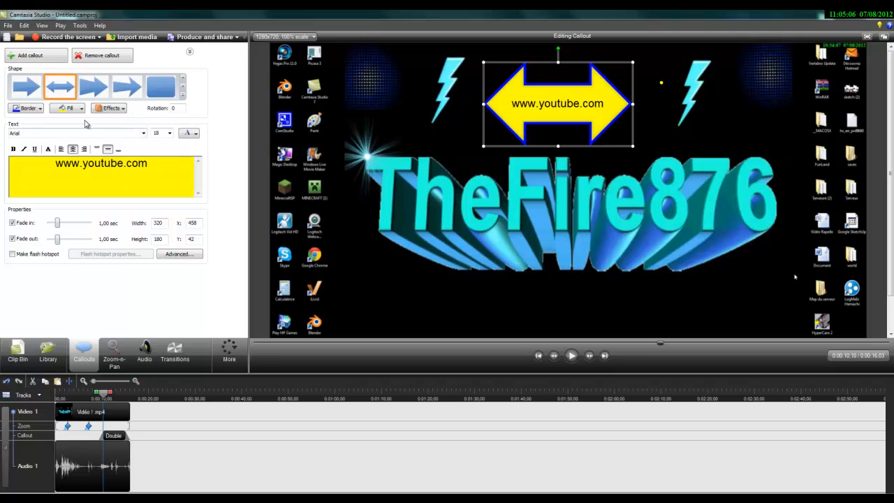
# Step: Try the most transparent preset on the callout and settle on the second, slightly transparent preset
pyautogui.click(107, 110)
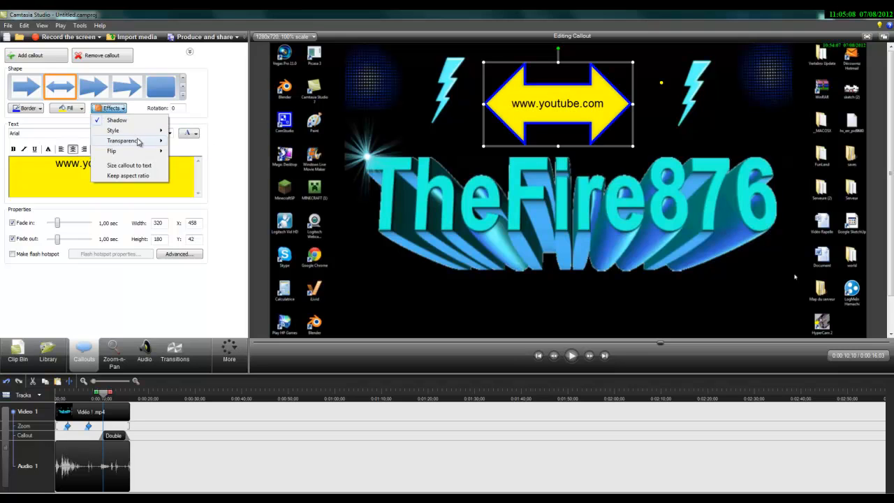
pyautogui.moveTo(160, 144)
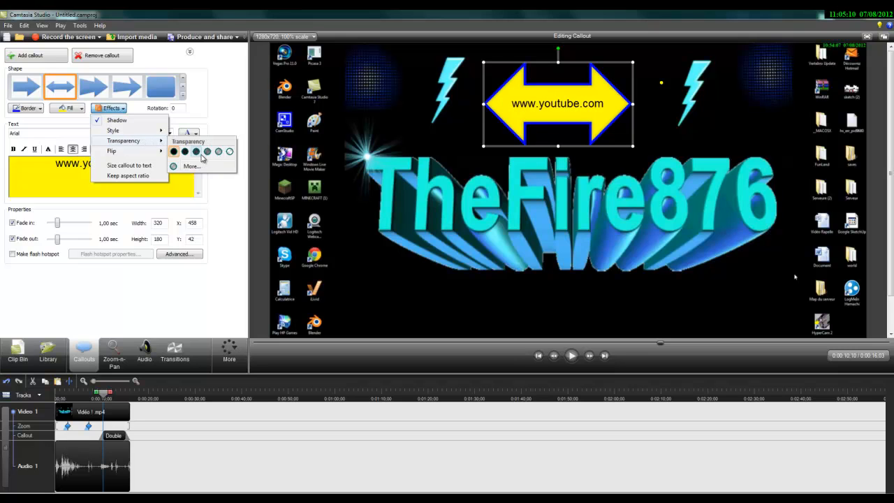
pyautogui.click(227, 152)
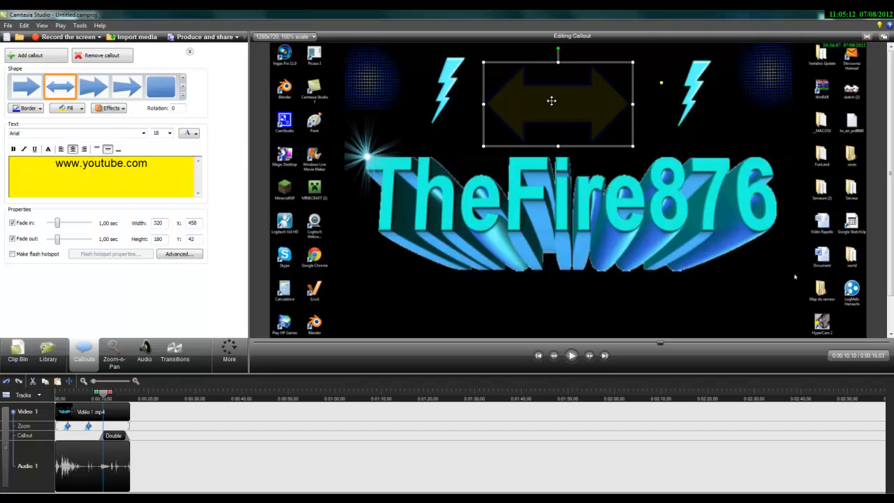
pyautogui.click(110, 108)
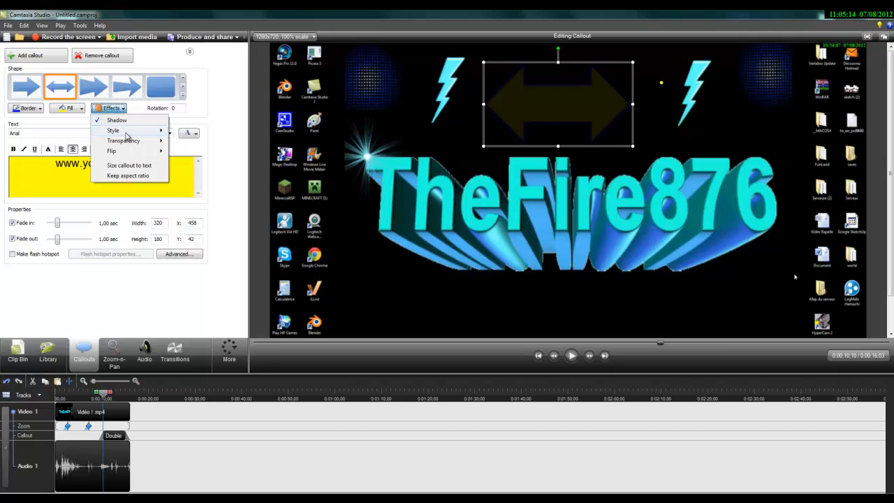
pyautogui.moveTo(165, 145)
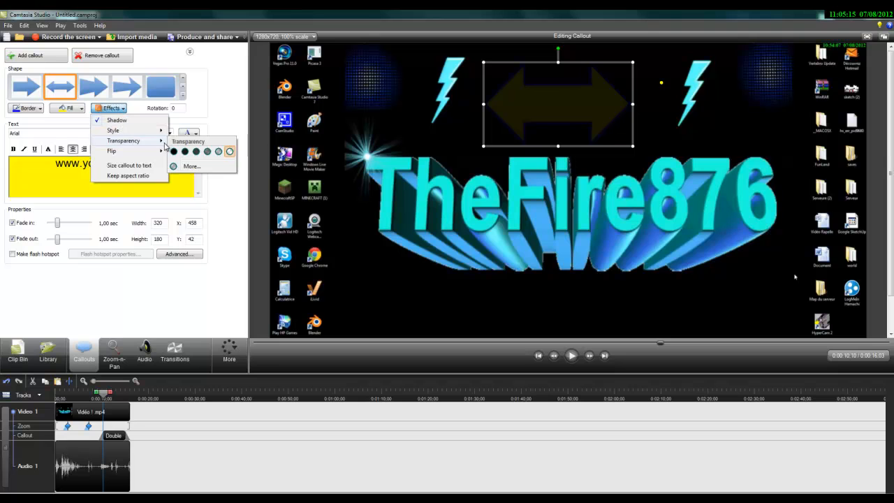
pyautogui.click(188, 158)
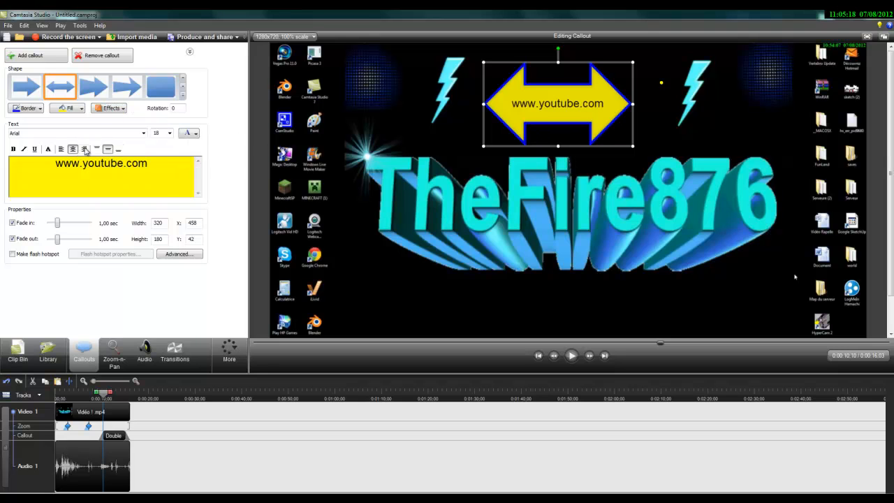
# Step: Flip the callout horizontally and vertically, and turn the horizontal flip back off
pyautogui.click(110, 108)
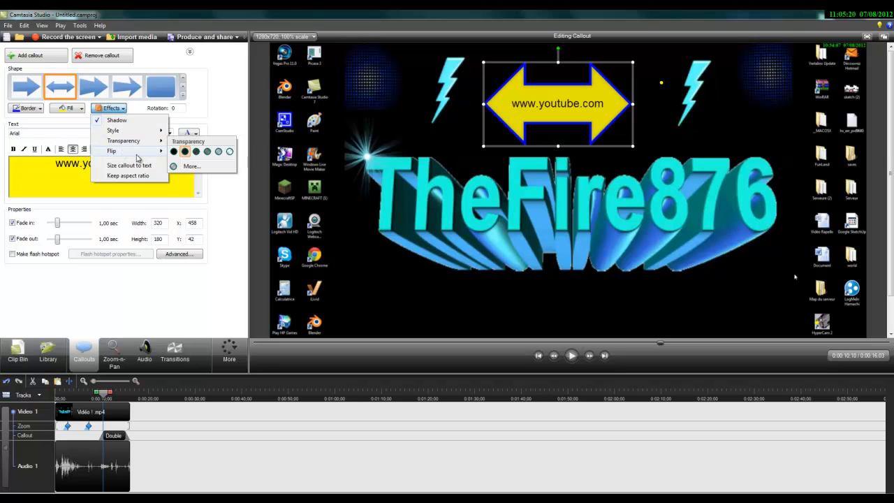
pyautogui.moveTo(144, 153)
pyautogui.click(183, 157)
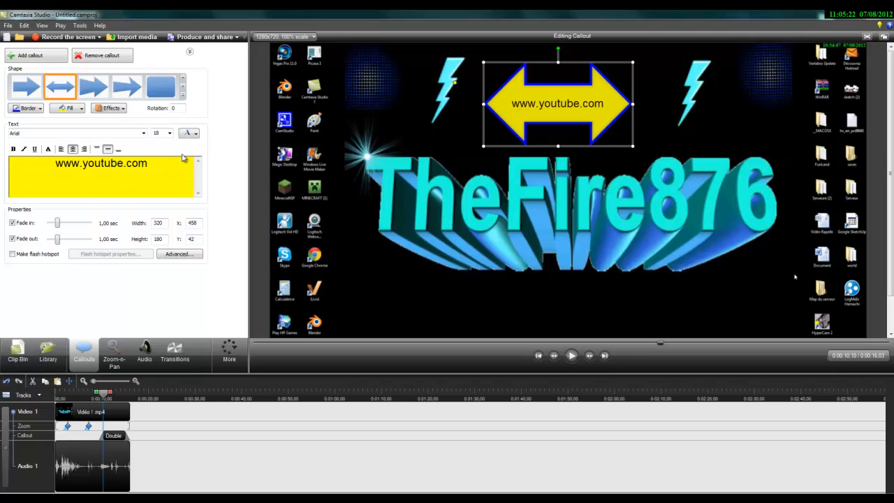
pyautogui.click(113, 108)
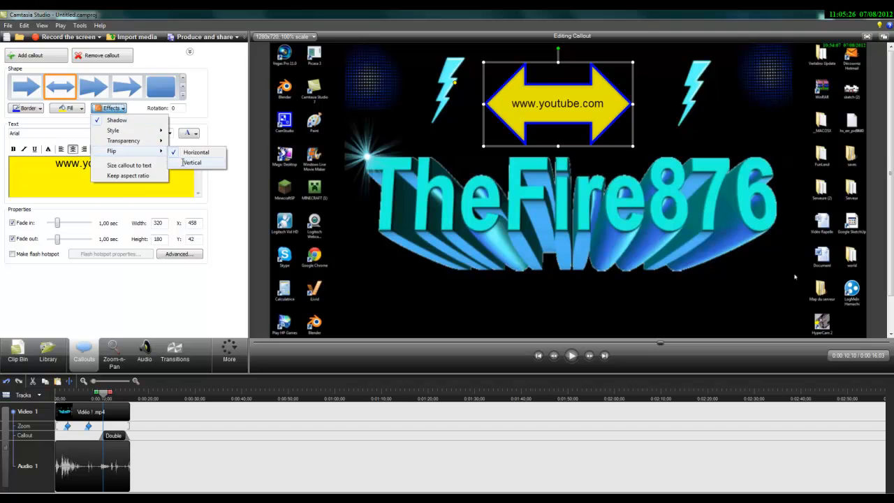
pyautogui.click(183, 161)
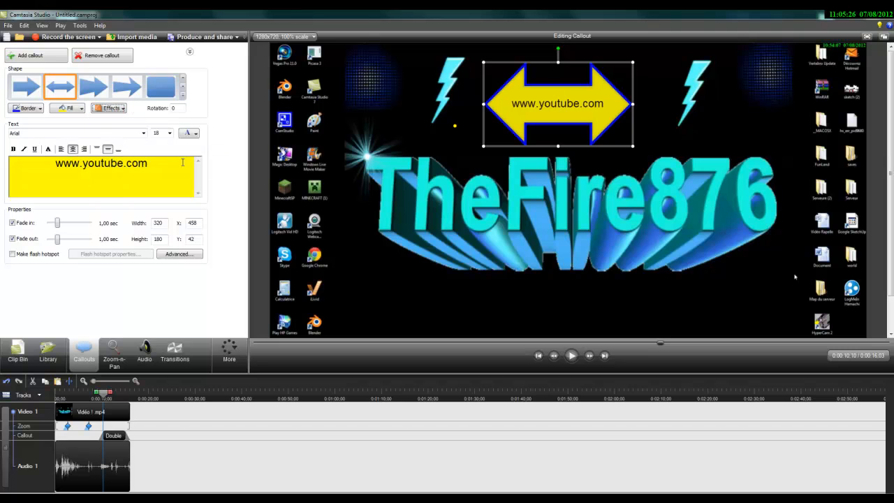
pyautogui.click(118, 109)
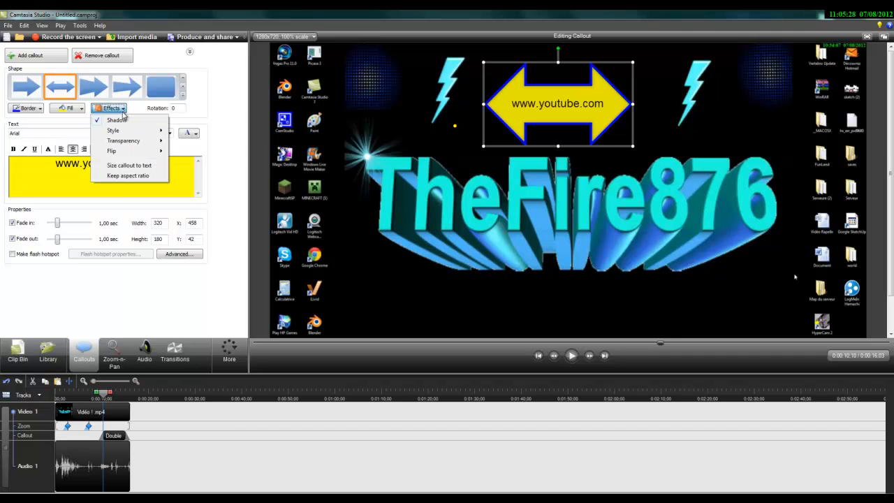
pyautogui.click(182, 152)
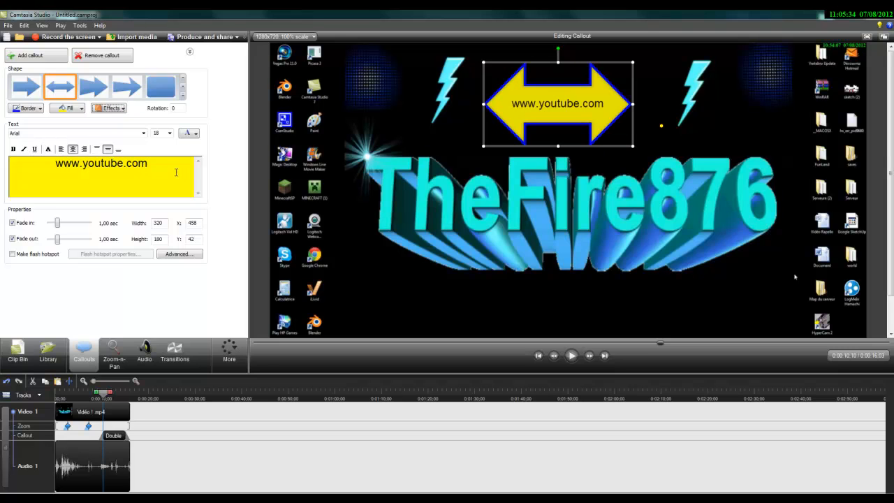
pyautogui.hotkey('shift', 'Left')
pyautogui.hotkey('shift', 'Left')
pyautogui.hotkey('shift', 'Left')
pyautogui.hotkey('shift', 'Left')
pyautogui.hotkey('shift', 'Left')
pyautogui.hotkey('shift', 'Left')
pyautogui.hotkey('shift', 'Left')
pyautogui.hotkey('shift', 'Left')
pyautogui.hotkey('shift', 'Left')
pyautogui.hotkey('shift', 'Left')
pyautogui.hotkey('shift', 'Left')
pyautogui.hotkey('shift', 'Left')
pyautogui.hotkey('shift', 'Left')
pyautogui.hotkey('shift', 'Left')
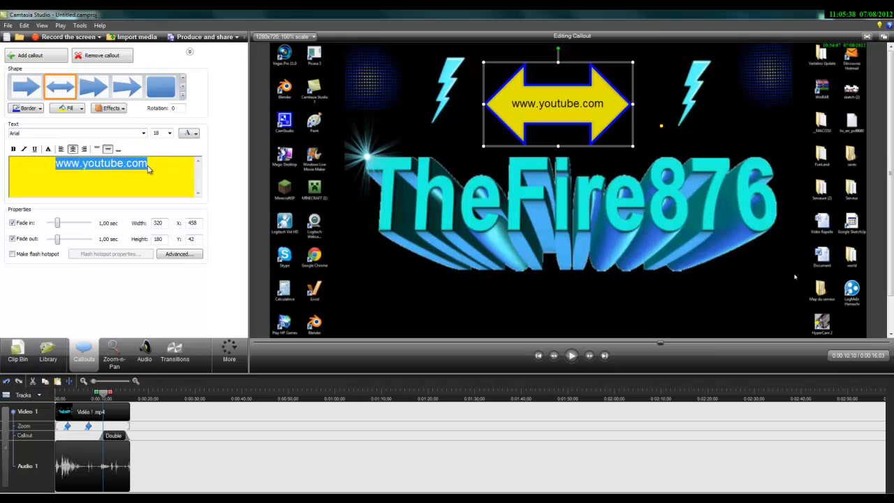
pyautogui.click(143, 132)
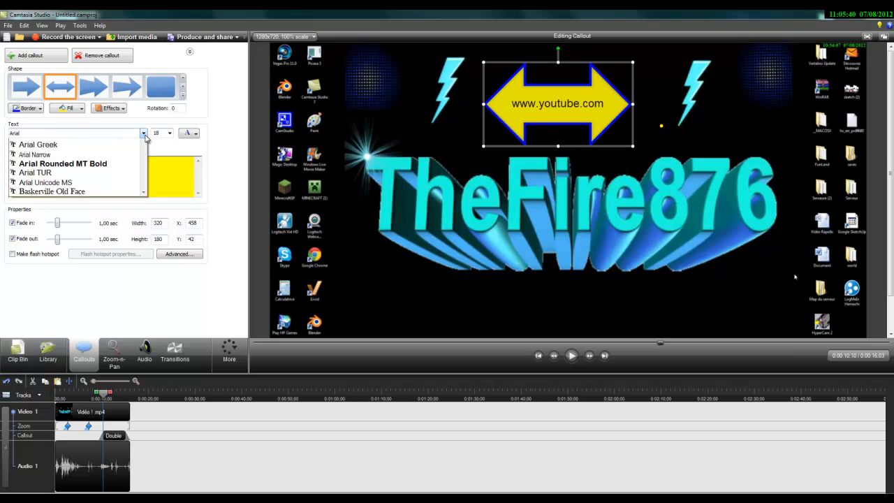
pyautogui.scroll(3, 145, 161)
pyautogui.scroll(2, 145, 161)
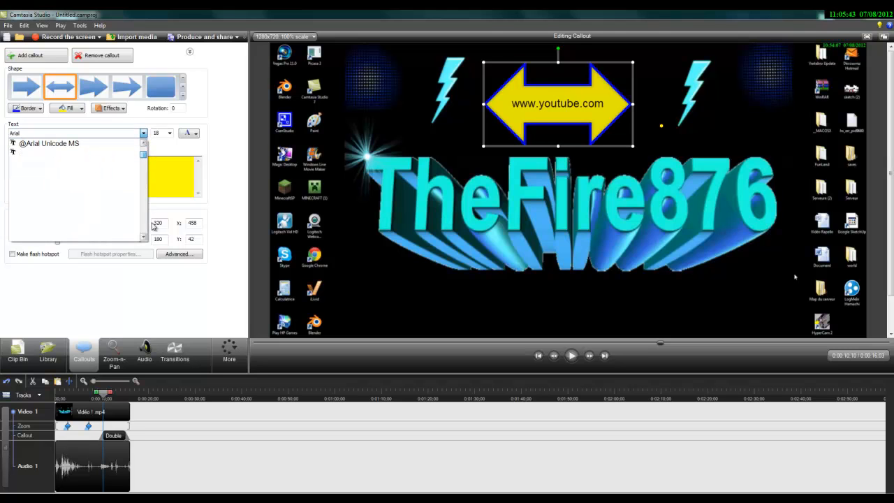
pyautogui.scroll(-15, 144, 236)
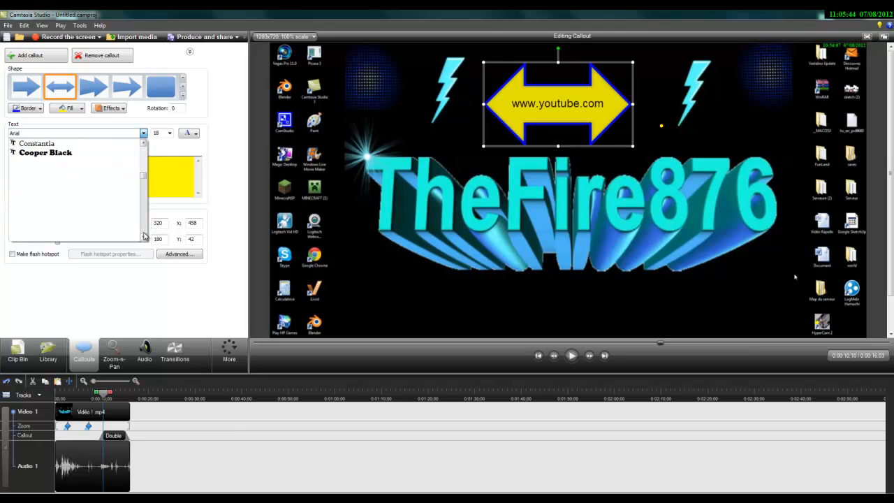
pyautogui.scroll(-20, 145, 236)
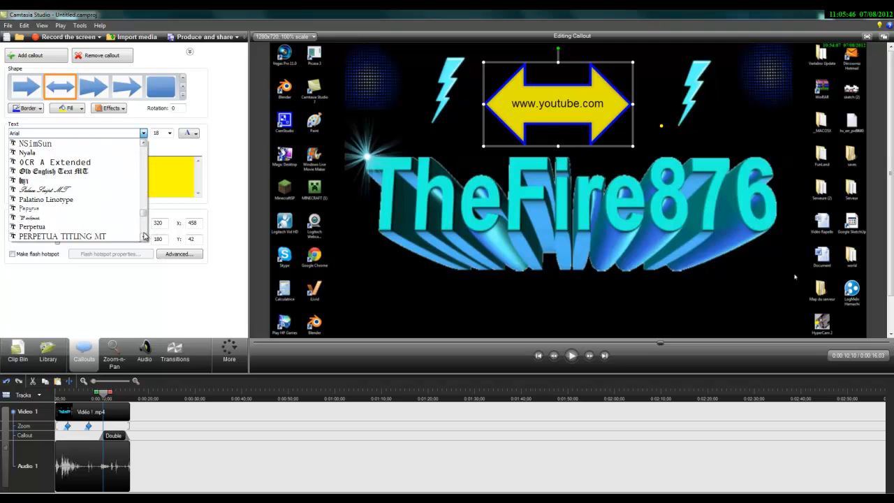
pyautogui.scroll(-5, 144, 236)
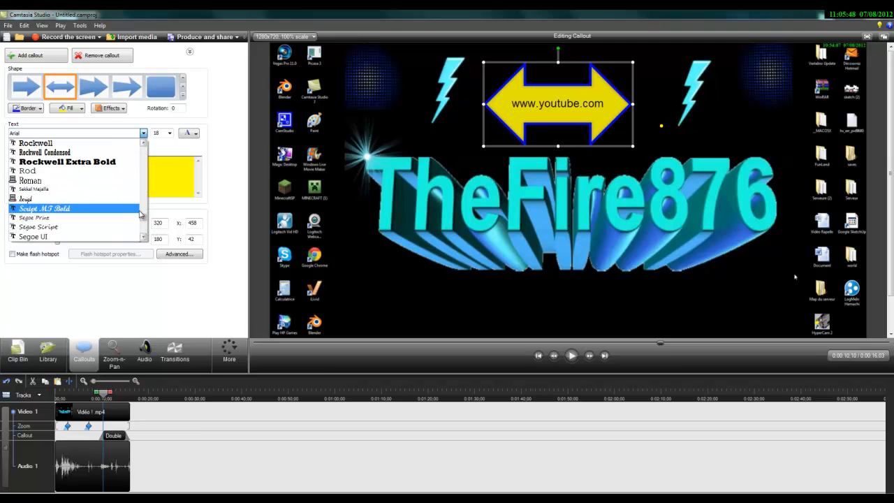
pyautogui.scroll(-10, 143, 222)
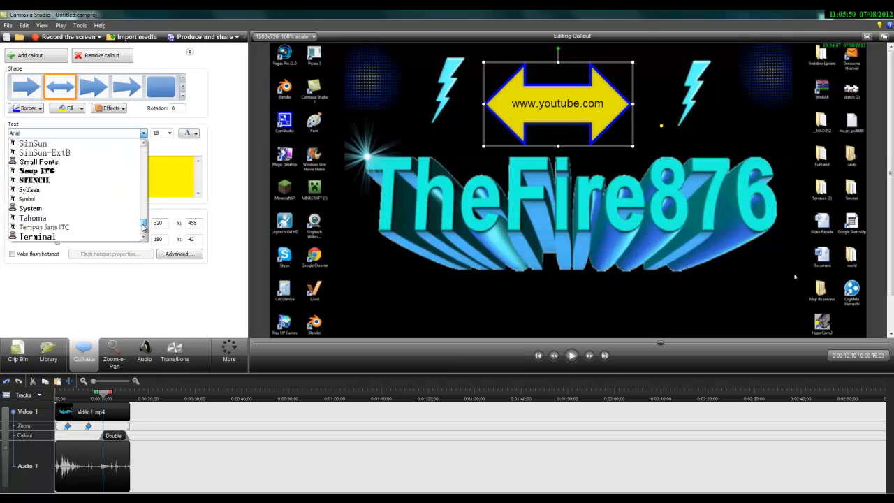
pyautogui.scroll(-5, 142, 227)
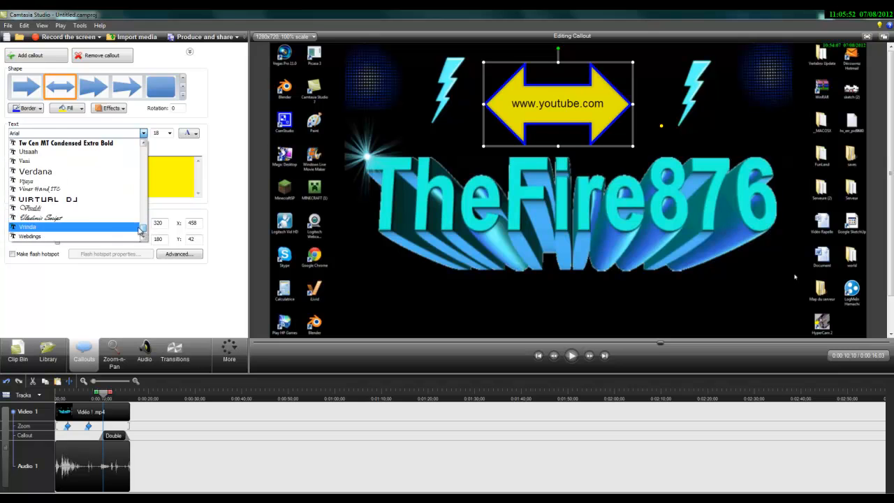
pyautogui.click(83, 204)
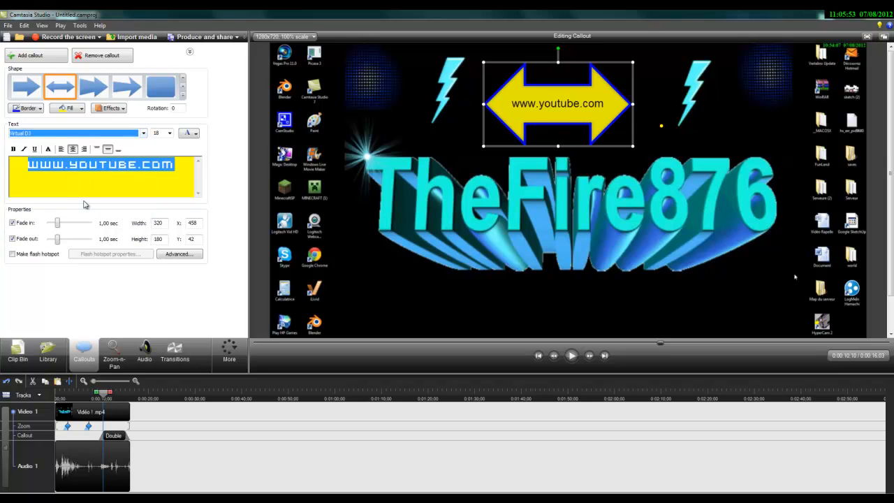
# Step: Try font sizes 10 and 11 on the callout text and settle on 12
pyautogui.click(169, 133)
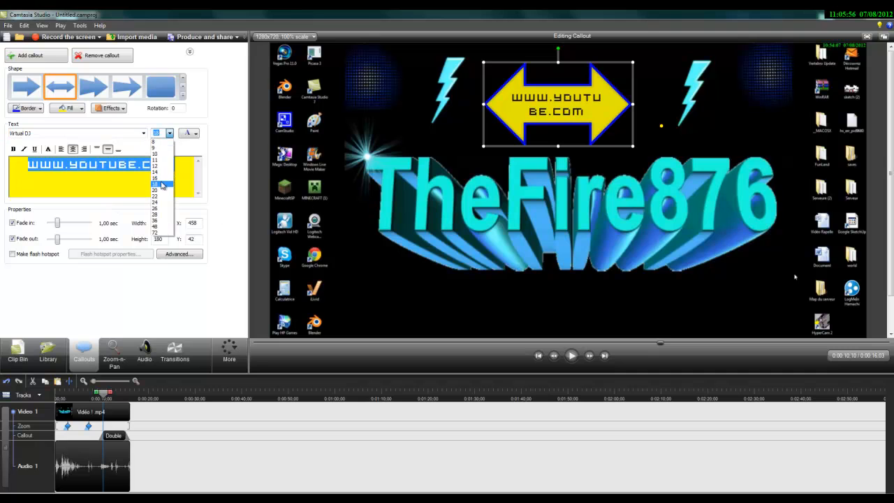
pyautogui.click(161, 153)
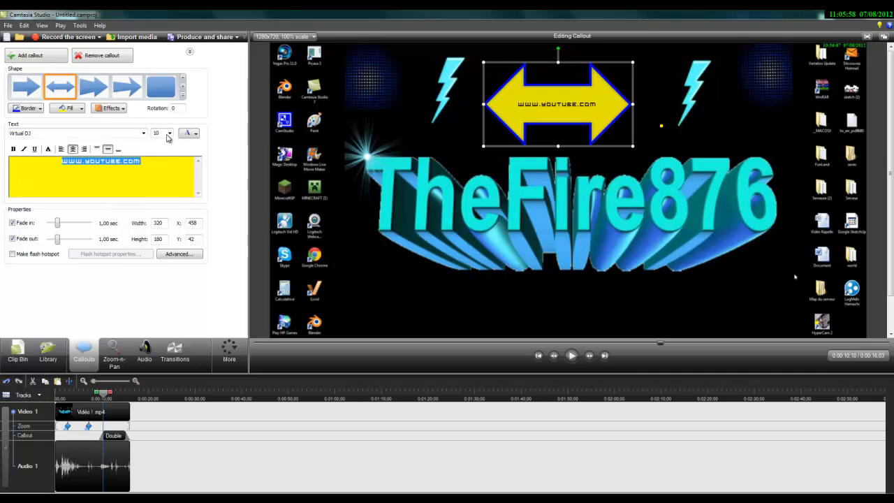
pyautogui.click(169, 133)
pyautogui.click(164, 162)
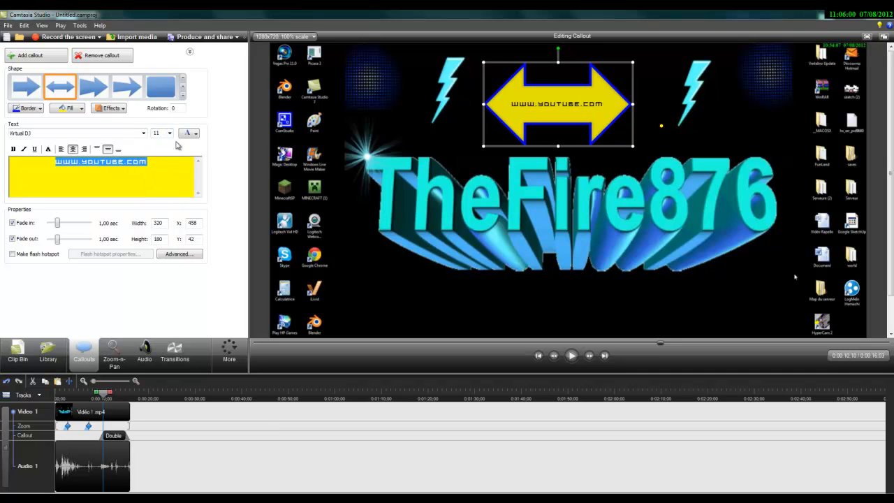
pyautogui.click(169, 133)
pyautogui.click(166, 162)
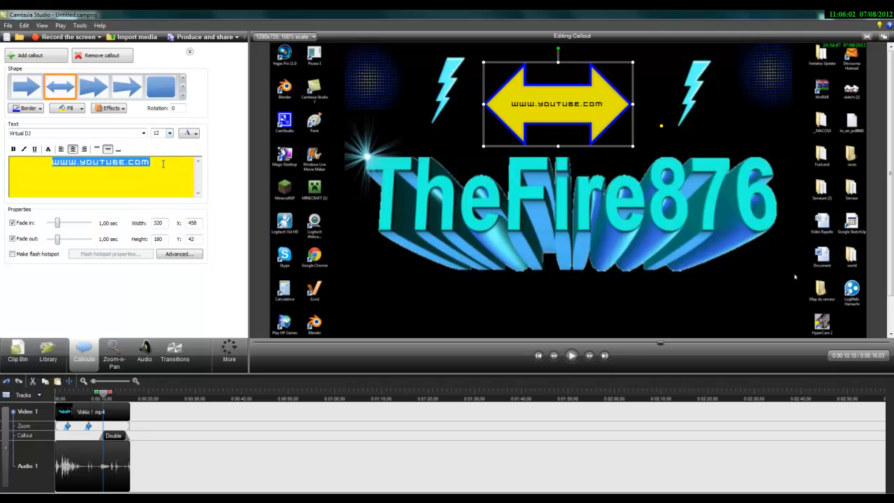
# Step: Set the font size of the callout text to 11
pyautogui.click(169, 132)
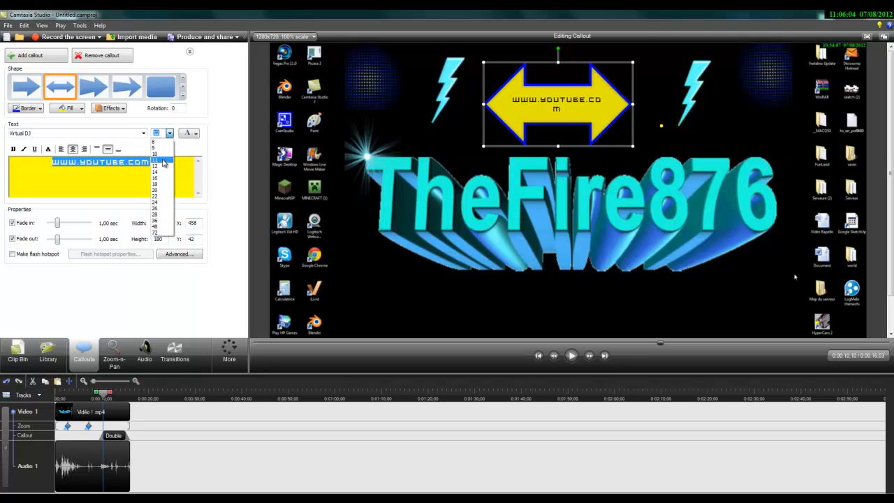
pyautogui.click(164, 164)
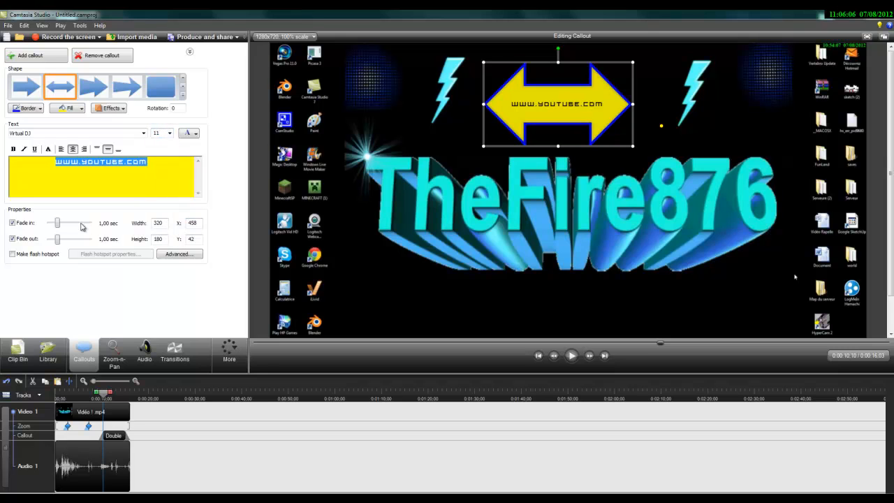
pyautogui.moveTo(60, 224)
pyautogui.mouseDown()
pyautogui.moveTo(70, 229)
pyautogui.moveTo(60, 228)
pyautogui.mouseUp()
pyautogui.moveTo(574, 85); pyautogui.dragTo(573, 83)
# Step: Move the playhead back ahead of the double-arrow callout and play the timeline to preview how the callout appears
pyautogui.click(571, 355)
pyautogui.click(572, 354)
pyautogui.moveTo(105, 393); pyautogui.dragTo(87, 394)
pyautogui.click(572, 365)
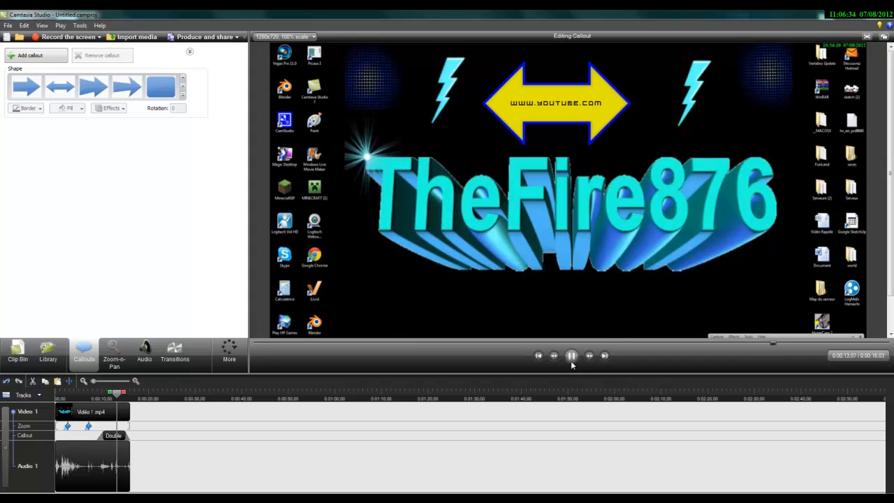
pyautogui.press('space')
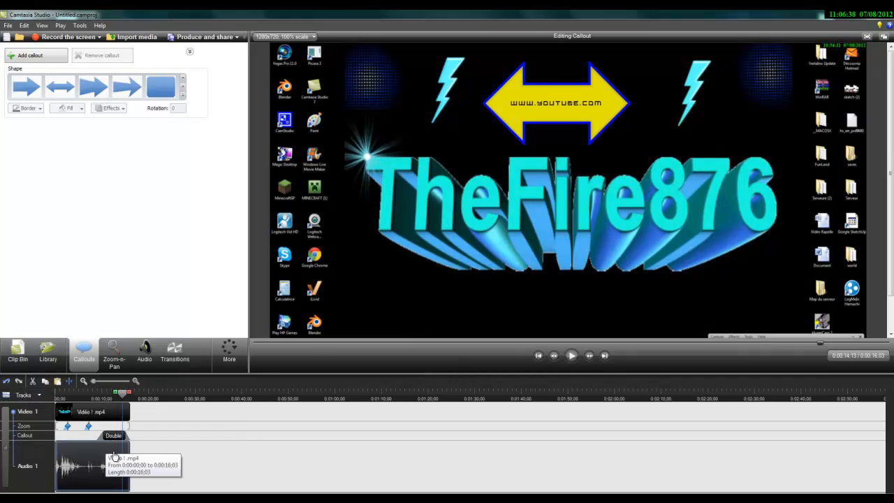
pyautogui.rightClick(172, 467)
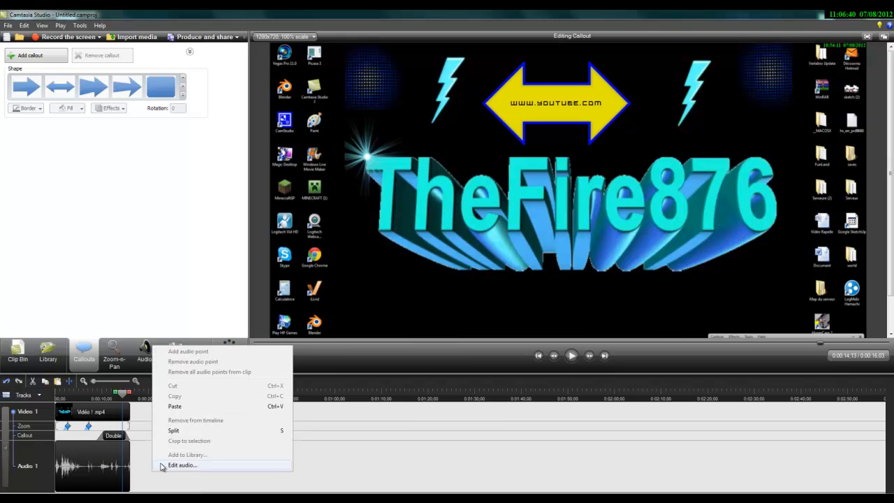
pyautogui.click(161, 464)
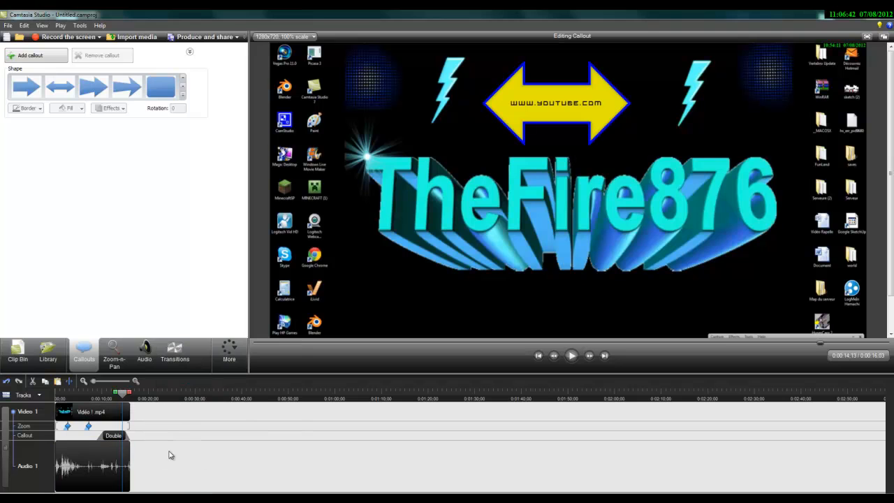
pyautogui.rightClick(99, 452)
pyautogui.click(102, 465)
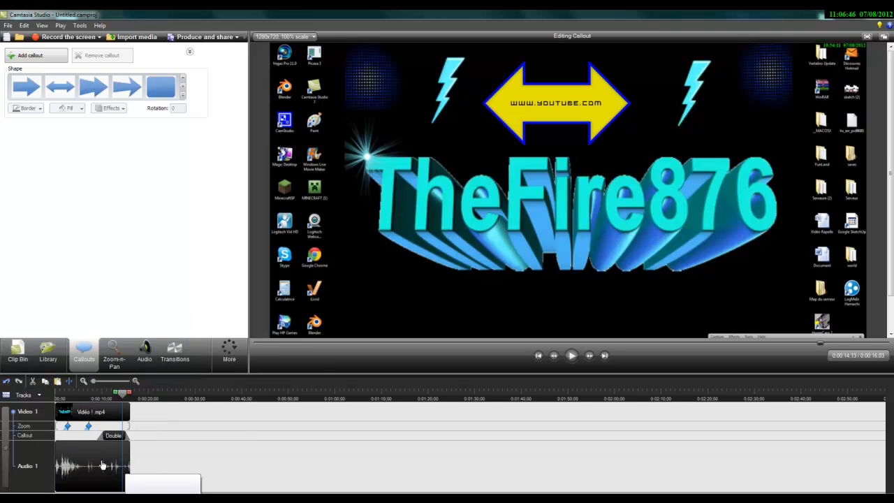
# Step: Lock the Video 1 track and unlock it again, trying the track lock several times
pyautogui.click(5, 462)
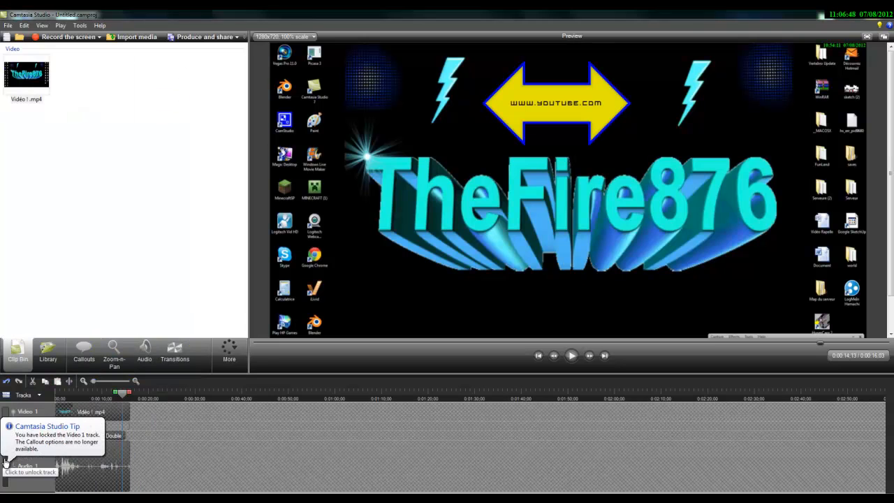
pyautogui.click(5, 462)
pyautogui.click(6, 447)
pyautogui.click(6, 447)
pyautogui.click(5, 447)
pyautogui.click(5, 447)
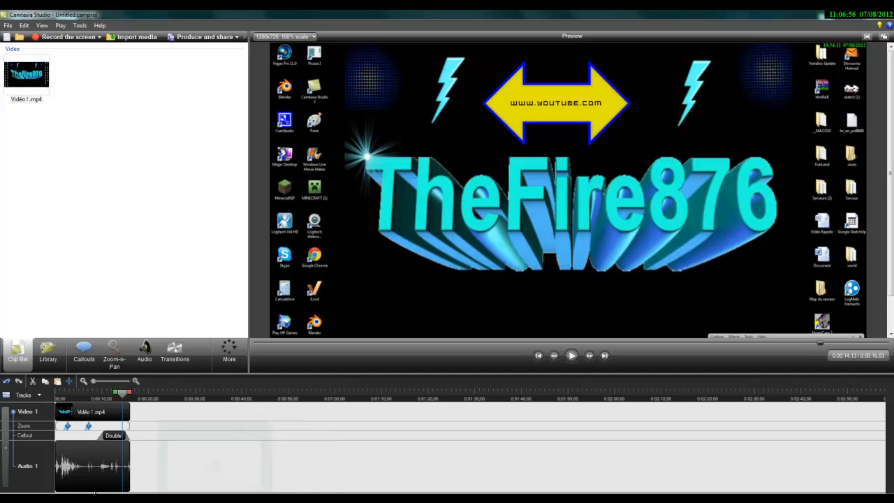
pyautogui.click(3, 448)
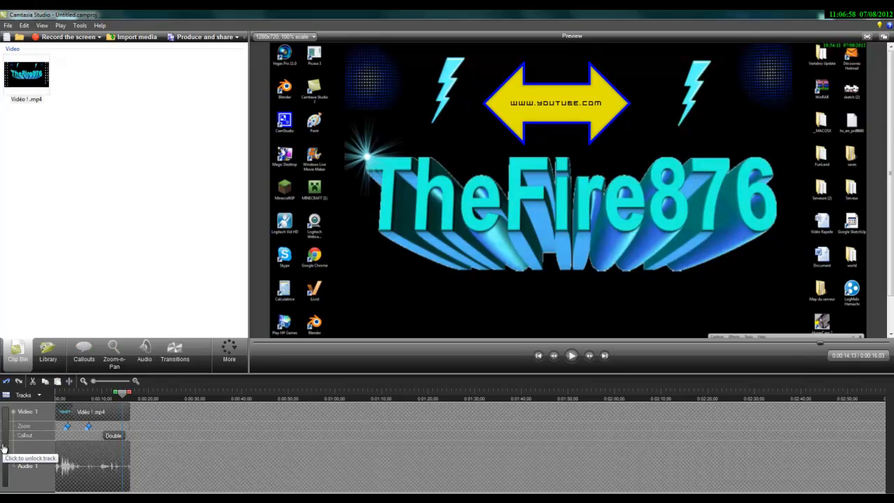
pyautogui.click(4, 447)
# Step: Return the playhead to the start of the timeline and preview the edited video with its zooms
pyautogui.moveTo(123, 392); pyautogui.dragTo(71, 403)
pyautogui.moveTo(59, 404)
pyautogui.mouseDown()
pyautogui.moveTo(134, 379)
pyautogui.moveTo(55, 404)
pyautogui.mouseUp()
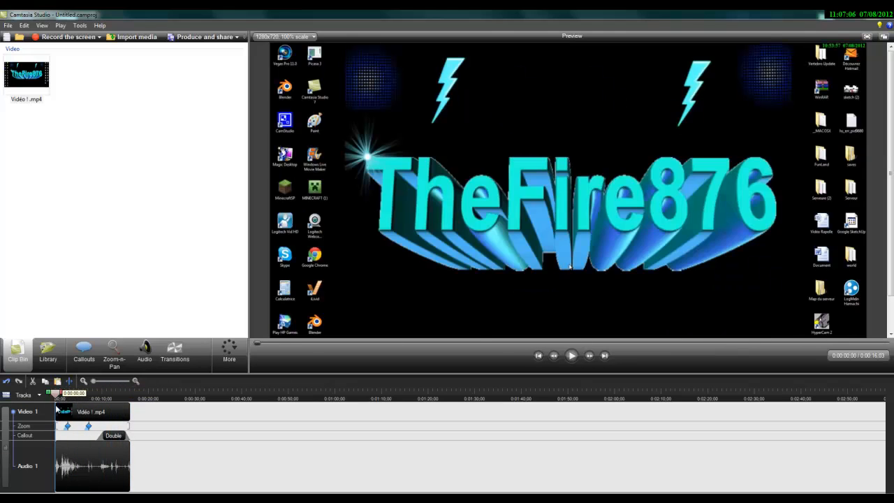
pyautogui.press('F10')
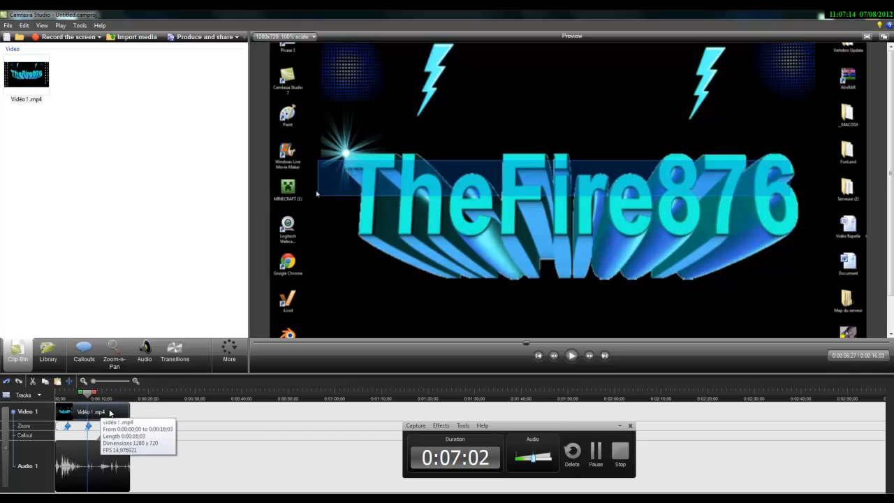
pyautogui.click(88, 408)
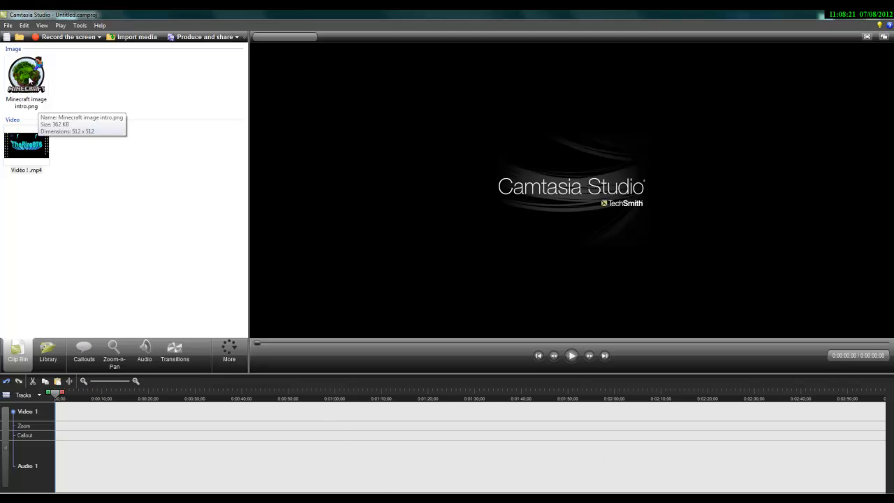
# Step: Place Minecraft image intro.png at the start of the Video 1 track and play it briefly
pyautogui.click(30, 81)
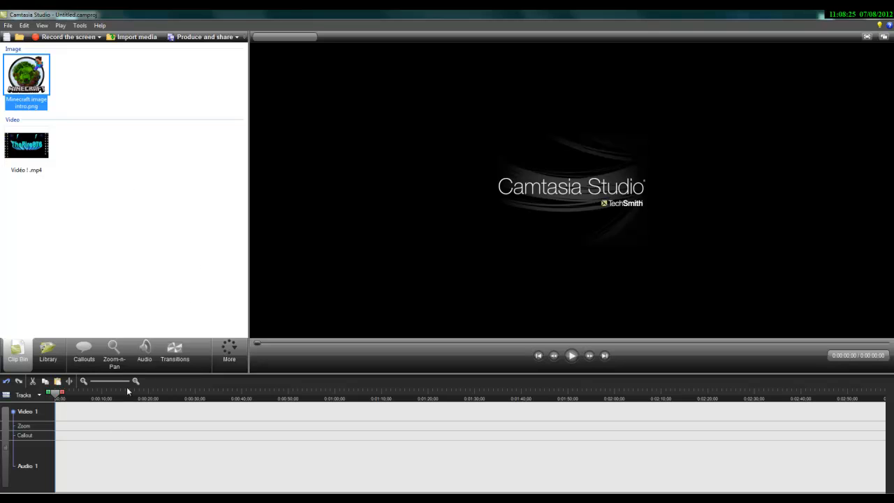
pyautogui.moveTo(30, 79); pyautogui.dragTo(37, 68)
pyautogui.moveTo(77, 308); pyautogui.dragTo(56, 410)
pyautogui.click(571, 356)
pyautogui.click(571, 356)
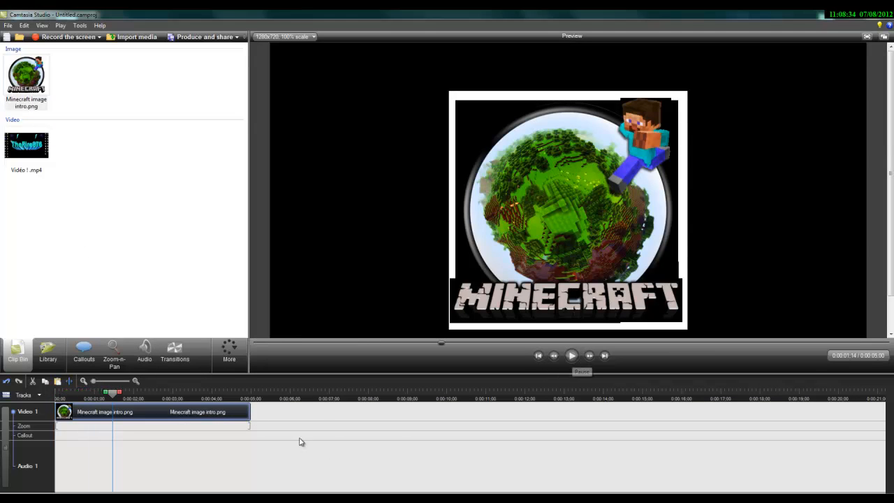
# Step: Extend the Minecraft image clip to about 10 seconds, preview it and return the playhead to the start
pyautogui.moveTo(250, 412); pyautogui.dragTo(400, 412)
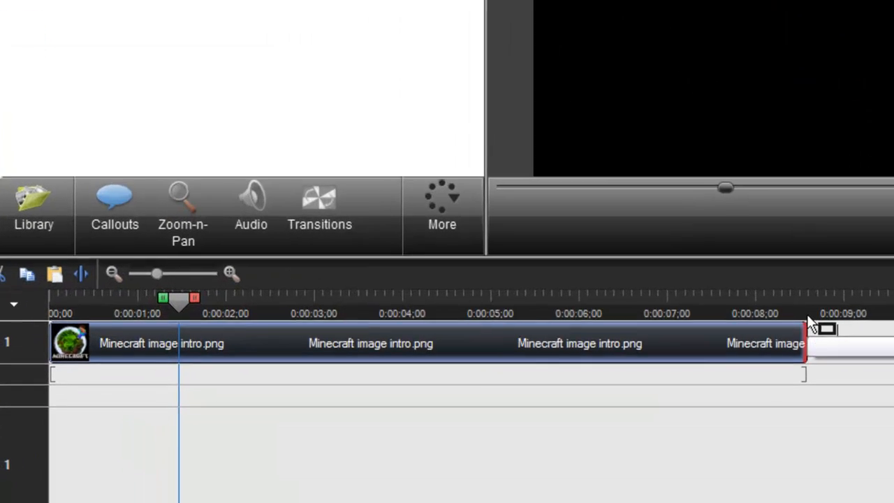
pyautogui.moveTo(887, 340); pyautogui.dragTo(748, 339)
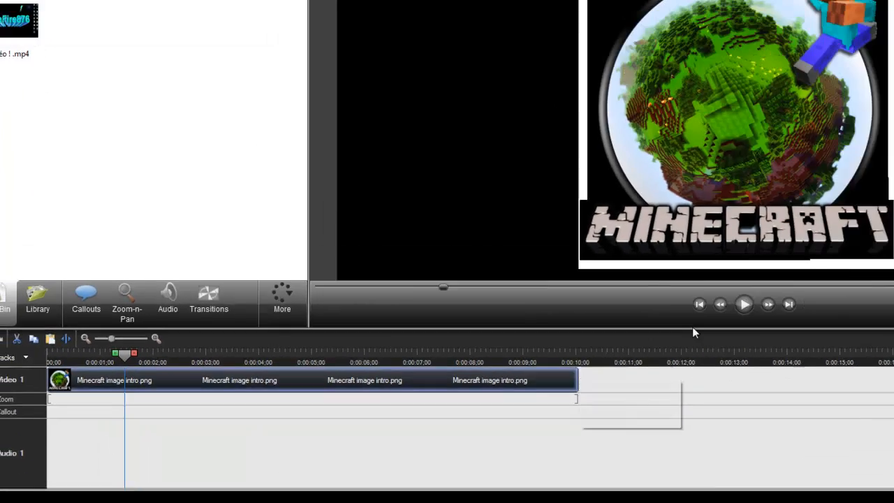
pyautogui.click(744, 303)
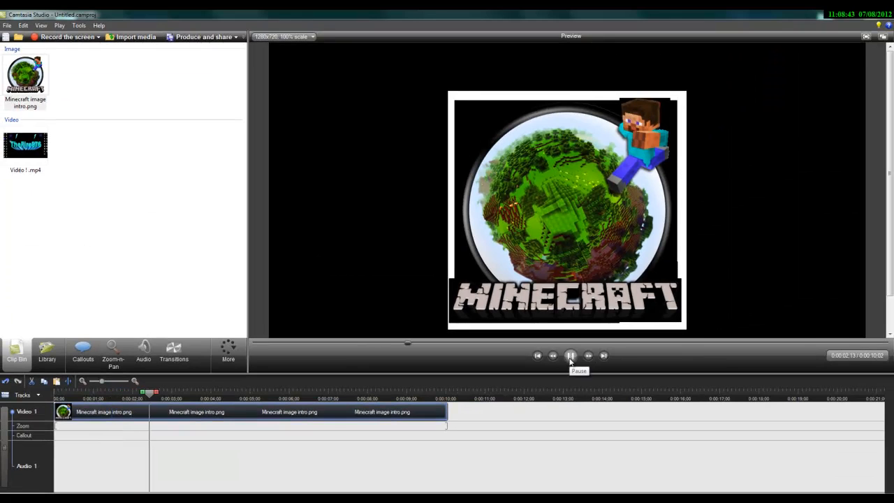
pyautogui.moveTo(171, 393); pyautogui.dragTo(56, 408)
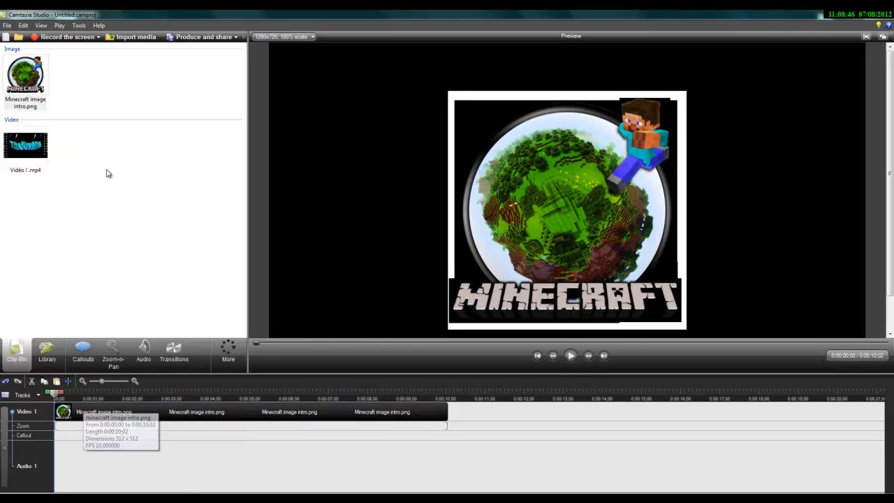
# Step: Import the song 0904 Axel F – Crazy Frog from the Musique library into the project media
pyautogui.click(134, 37)
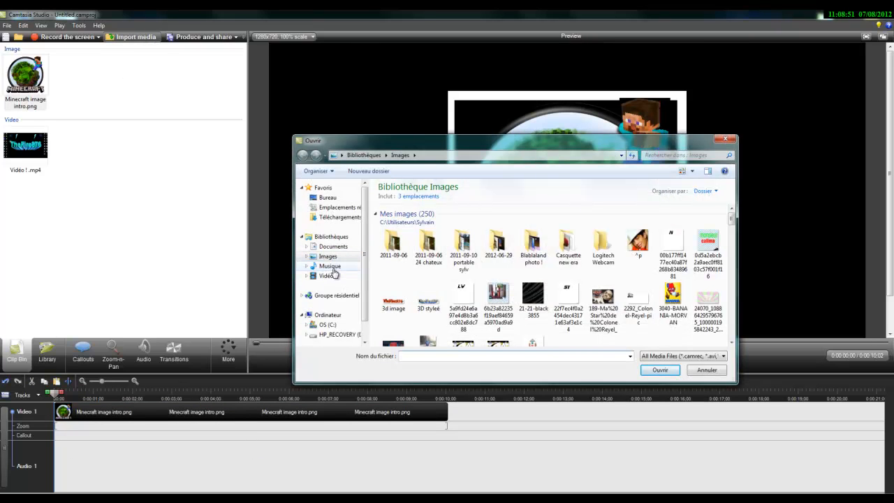
pyautogui.click(331, 266)
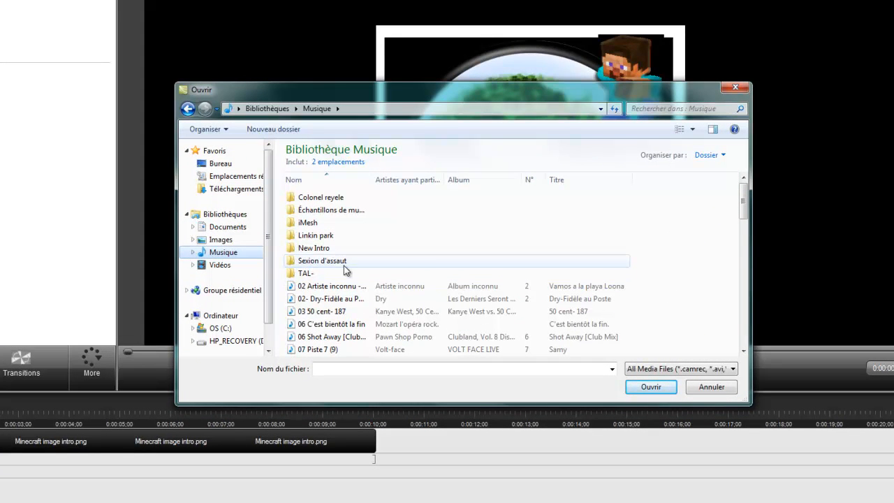
pyautogui.scroll(-5, 344, 270)
pyautogui.scroll(4, 344, 270)
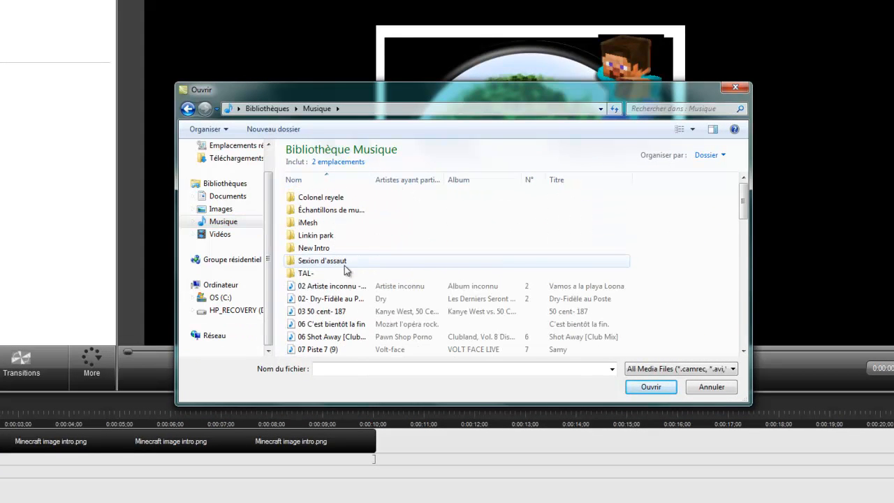
pyautogui.doubleClick(336, 249)
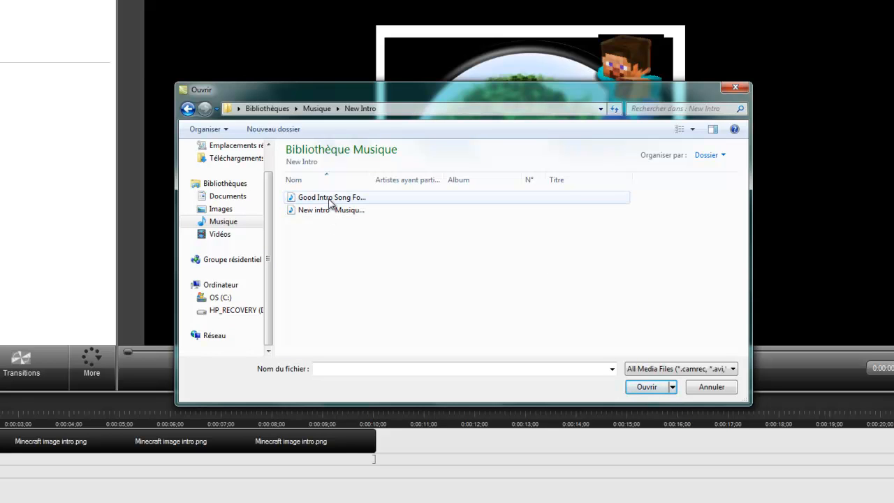
pyautogui.click(188, 108)
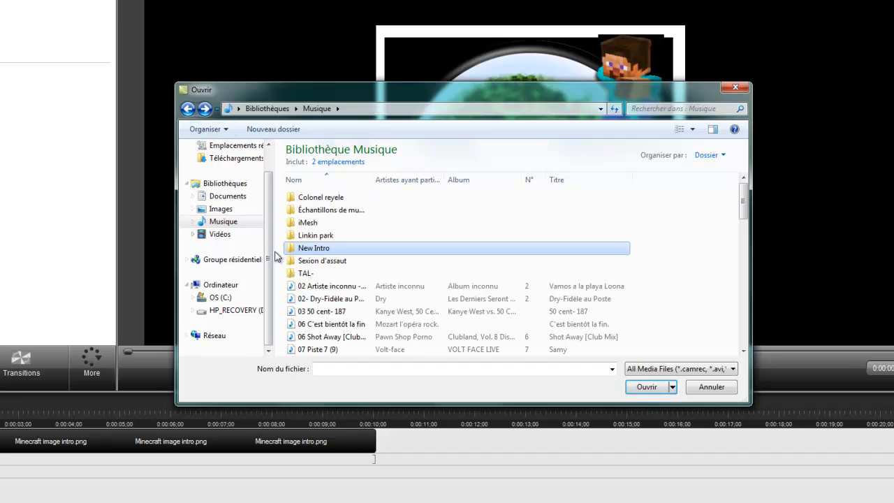
pyautogui.scroll(-3, 410, 317)
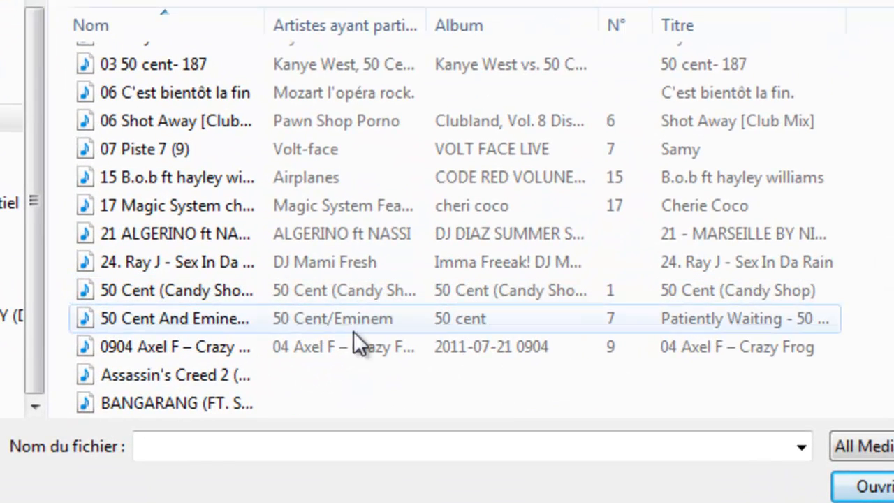
pyautogui.doubleClick(192, 345)
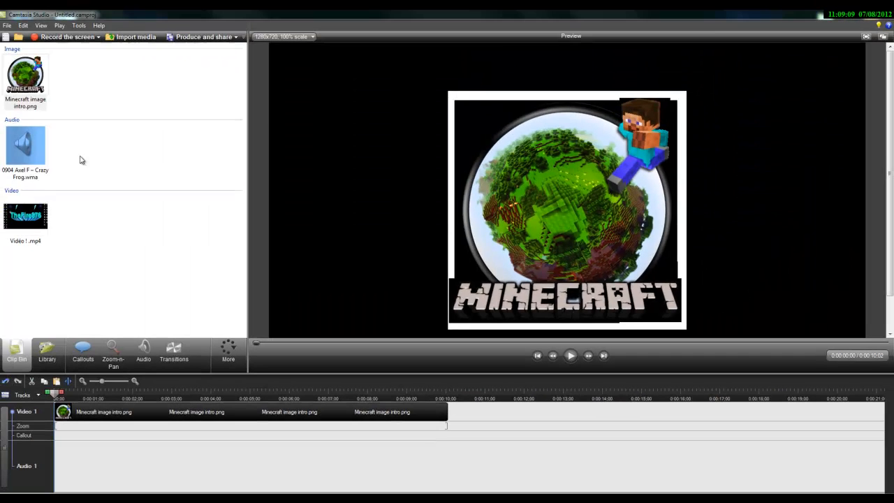
# Step: Place the Crazy Frog song at the start of the Audio 2 track and scrub to the end of the image clip
pyautogui.click(25, 160)
pyautogui.moveTo(126, 311)
pyautogui.mouseDown()
pyautogui.moveTo(88, 435)
pyautogui.moveTo(68, 443)
pyautogui.moveTo(58, 484)
pyautogui.mouseUp()
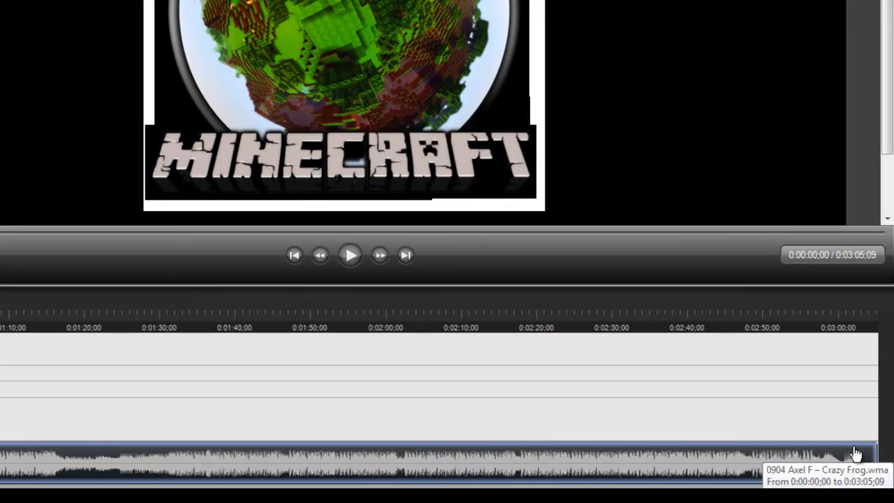
pyautogui.moveTo(0, 307); pyautogui.dragTo(2, 307)
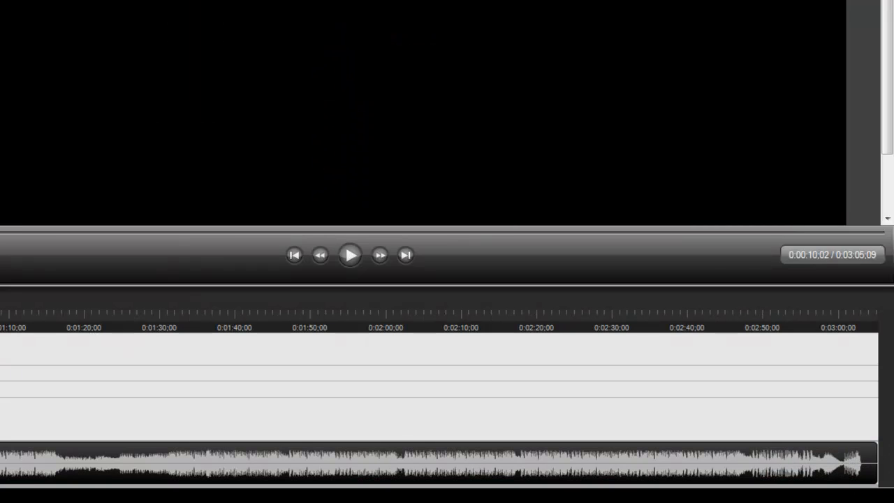
pyautogui.moveTo(0, 319); pyautogui.dragTo(0, 342)
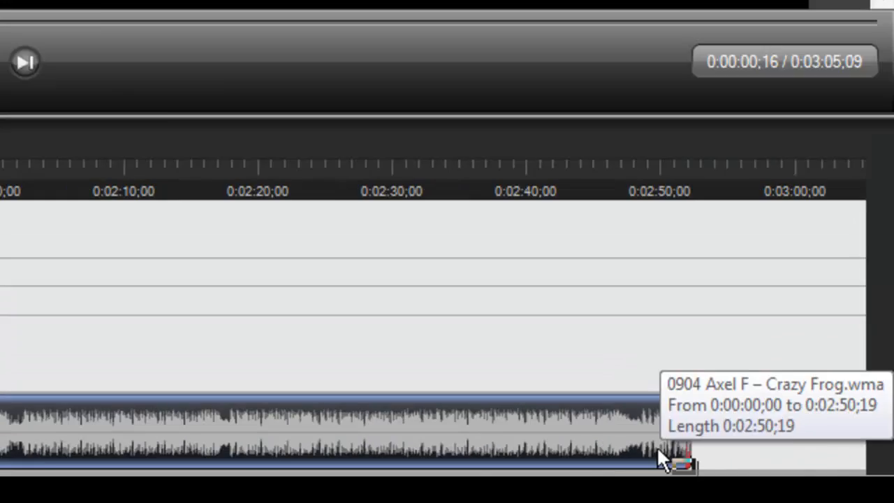
# Step: Trim the end of the Crazy Frog audio clip to about 10 seconds to match the end of the image clip
pyautogui.moveTo(829, 337); pyautogui.dragTo(142, 466)
pyautogui.moveTo(59, 395); pyautogui.dragTo(123, 410)
pyautogui.click(201, 477)
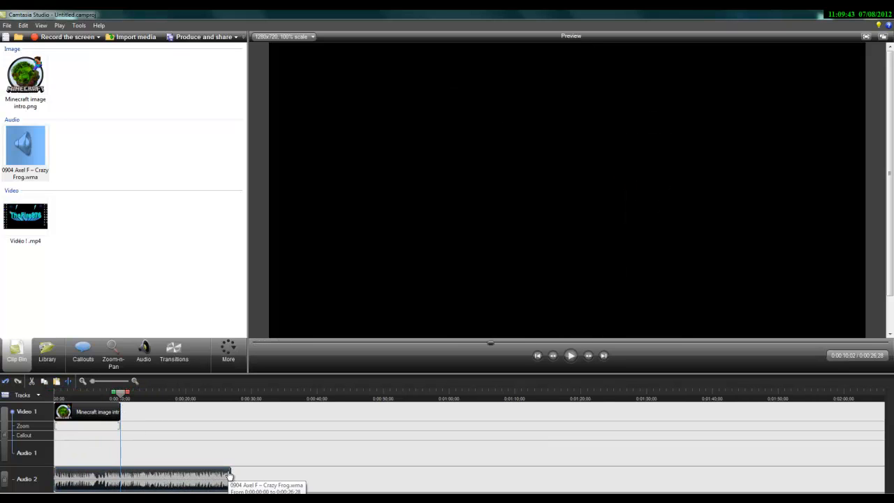
pyautogui.moveTo(225, 478); pyautogui.dragTo(124, 483)
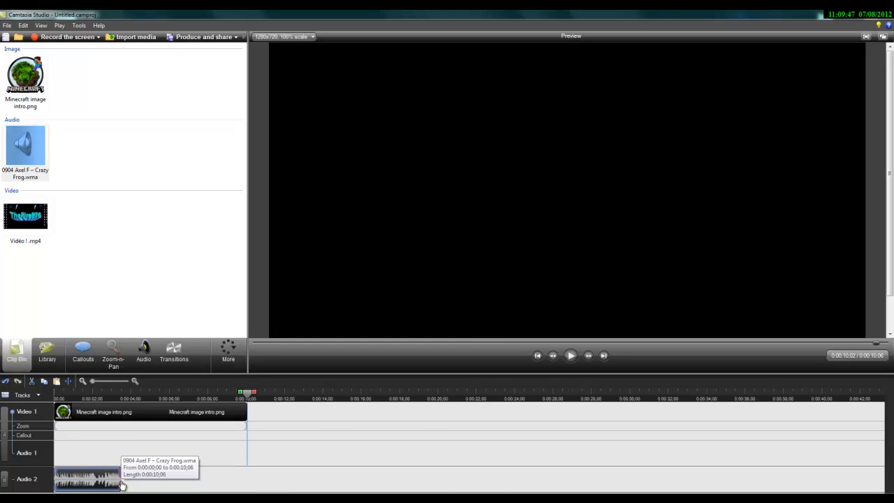
# Step: Preview the image and music together from the start, and trim the audio clip's end slightly to 0:00:10;05
pyautogui.moveTo(244, 395); pyautogui.dragTo(49, 403)
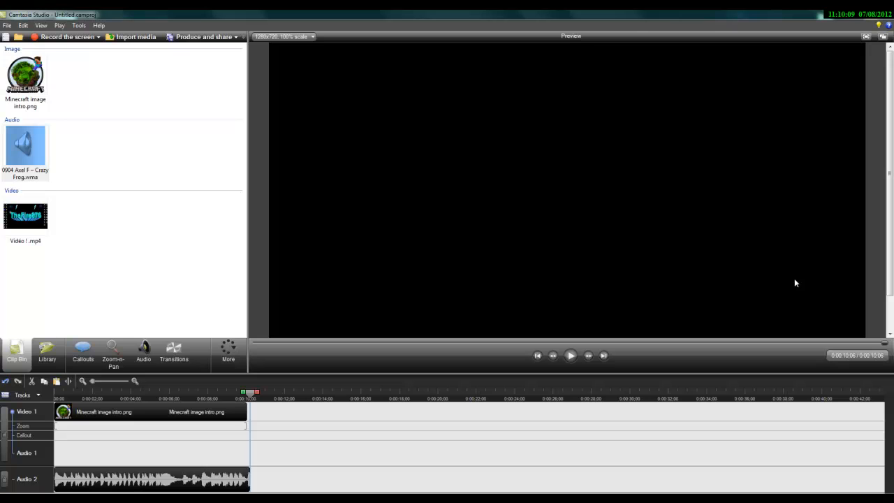
pyautogui.click(238, 395)
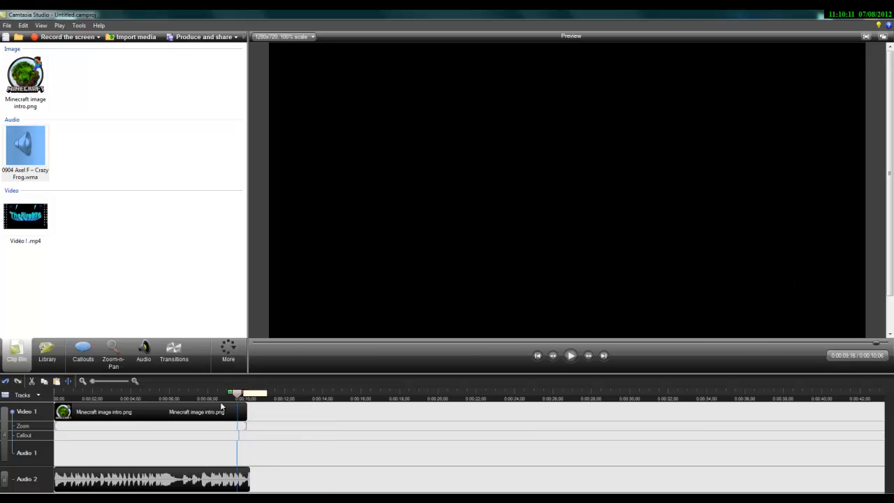
pyautogui.click(208, 396)
pyautogui.click(248, 475)
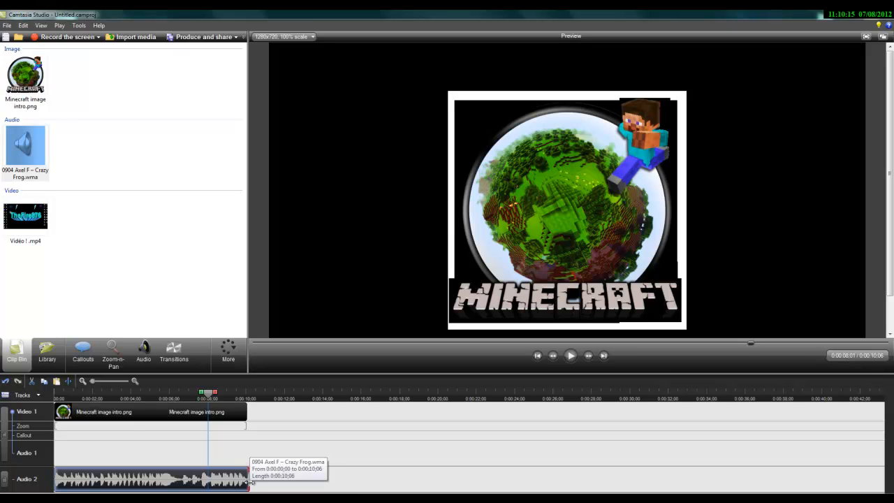
pyautogui.moveTo(249, 475); pyautogui.dragTo(249, 479)
# Step: Move the playhead to 0:00:04;13 on the image clip and open the callout options
pyautogui.moveTo(208, 395); pyautogui.dragTo(139, 396)
pyautogui.click(83, 351)
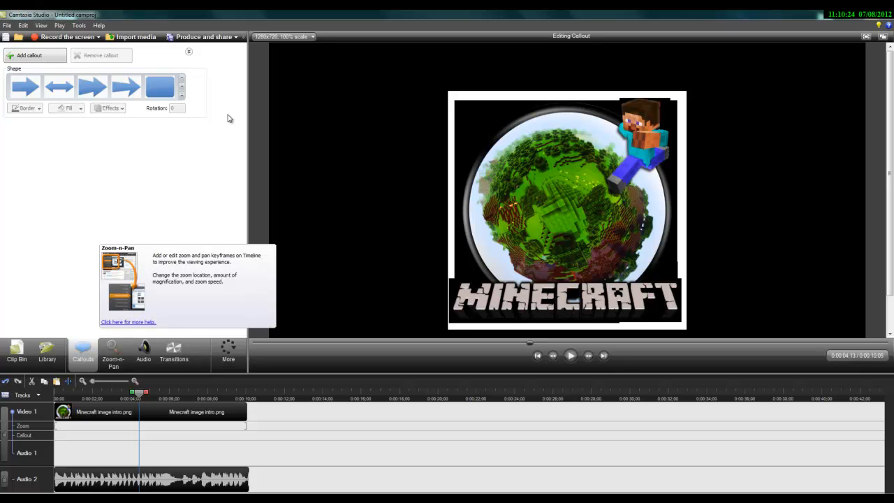
pyautogui.click(183, 89)
pyautogui.click(182, 89)
pyautogui.click(183, 89)
pyautogui.click(25, 86)
pyautogui.moveTo(514, 105); pyautogui.dragTo(321, 130)
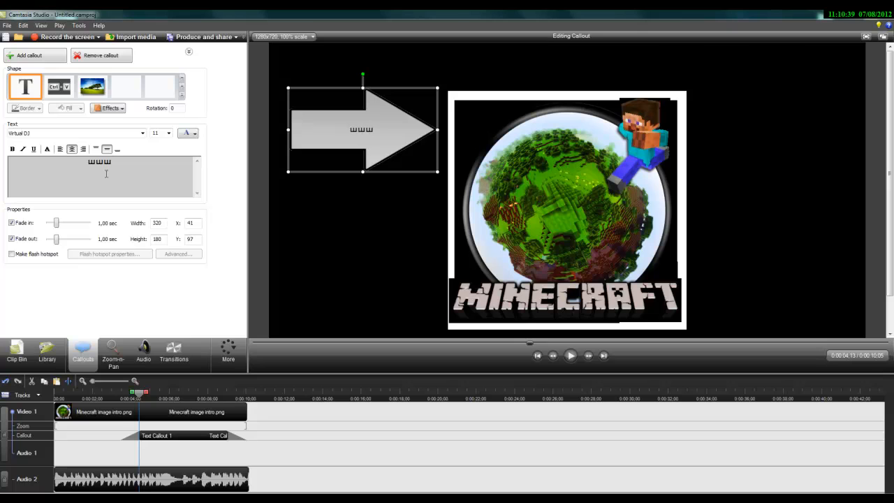
pyautogui.write('tube.com')
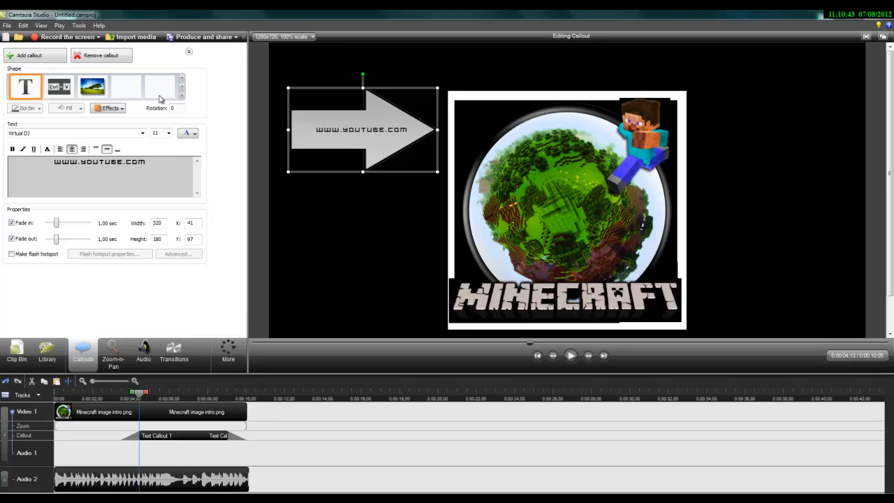
pyautogui.click(194, 133)
pyautogui.click(190, 153)
pyautogui.click(195, 135)
pyautogui.click(201, 159)
pyautogui.click(326, 291)
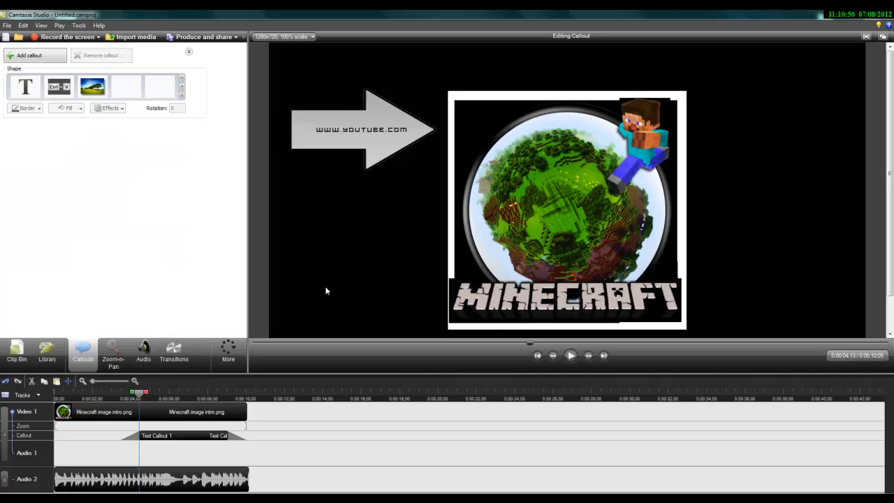
# Step: Preview the timeline with the new callout from 0:00:04;13 and pause at about 0:00:08;28
pyautogui.click(565, 358)
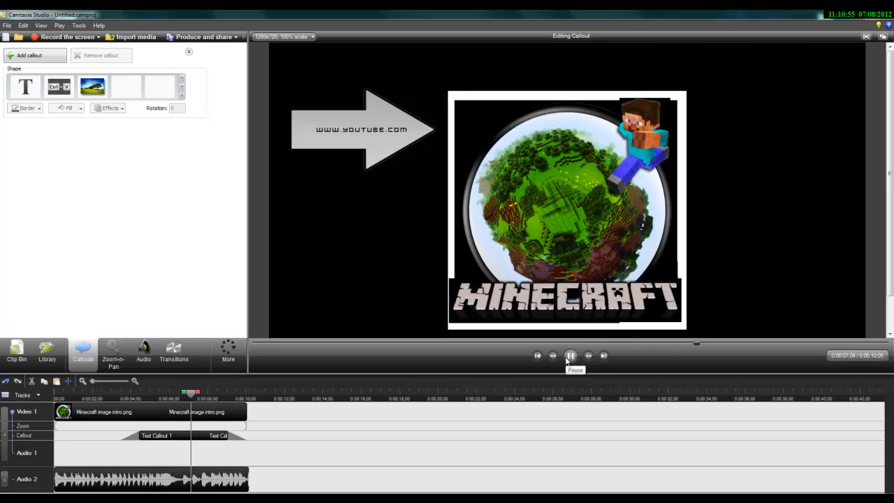
pyautogui.click(568, 357)
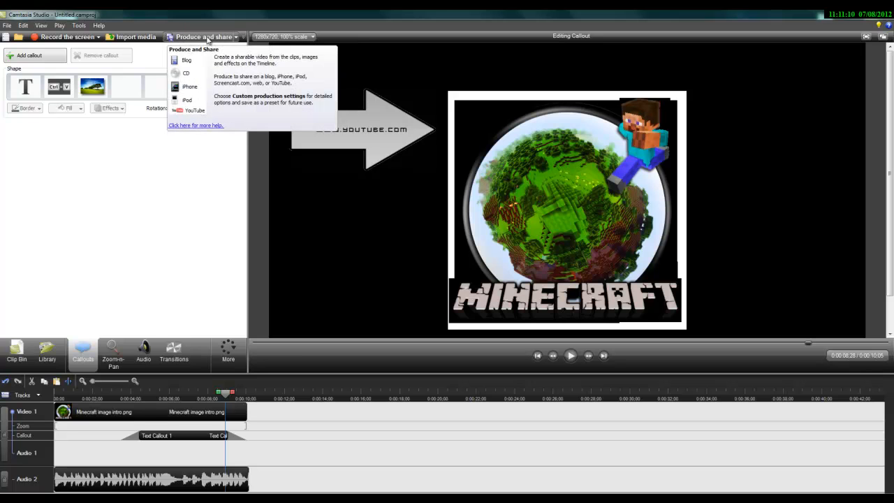
# Step: Start producing the project with the HD preset, 1280 x 720 MP4, and continue to the save options
pyautogui.click(202, 37)
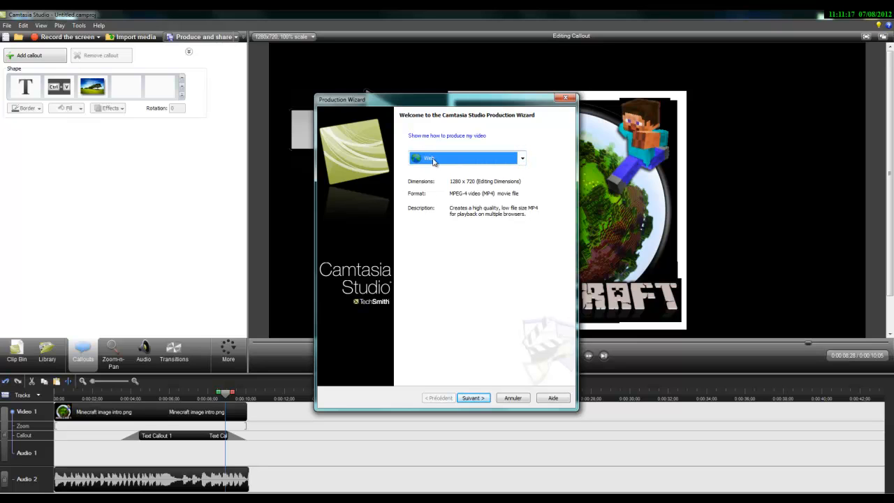
pyautogui.click(523, 159)
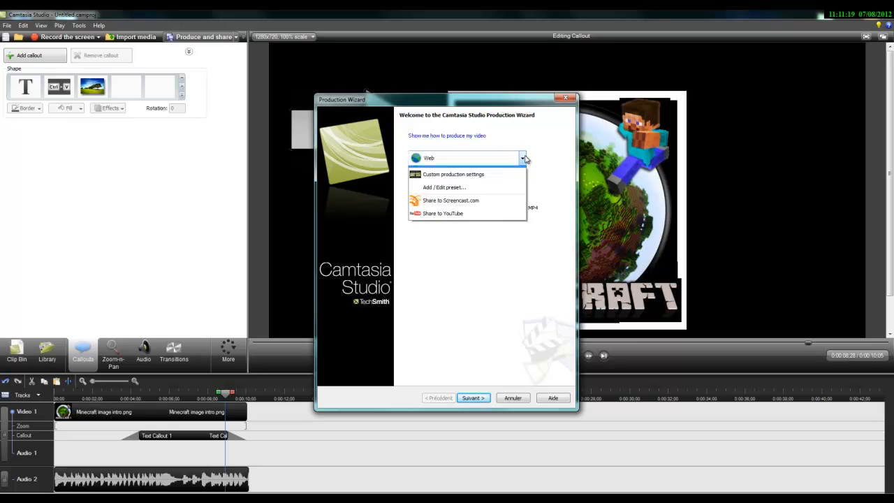
pyautogui.click(436, 209)
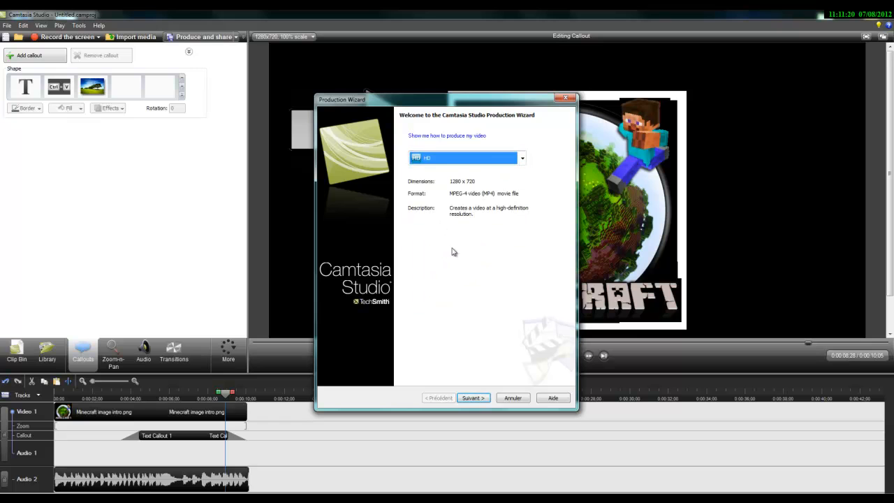
pyautogui.click(472, 397)
# Step: Name the production "Vidéo camtasia"
pyautogui.click(370, 153)
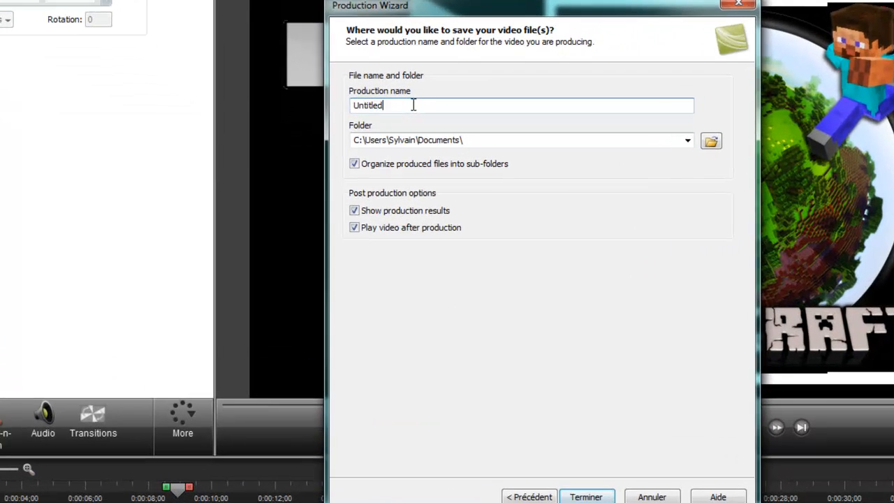
pyautogui.doubleClick(412, 105)
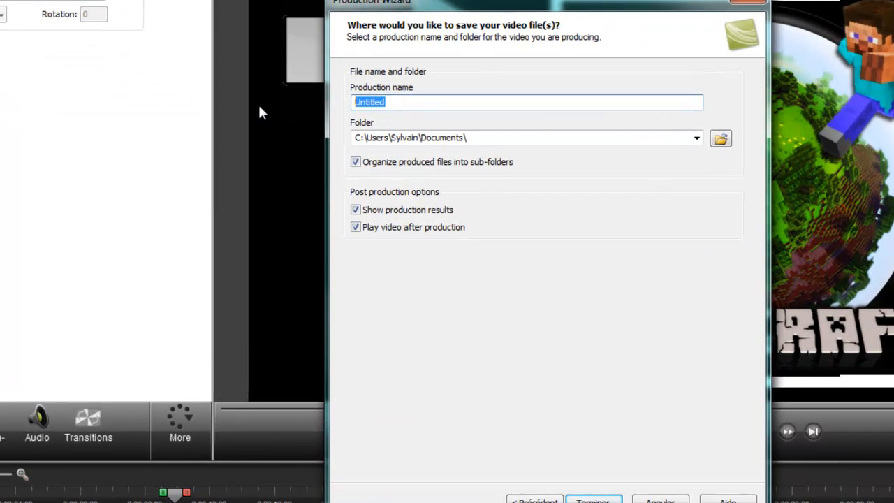
pyautogui.press('BackSpace')
pyautogui.write('Vidéo camtasi')
pyautogui.press('BackSpace')
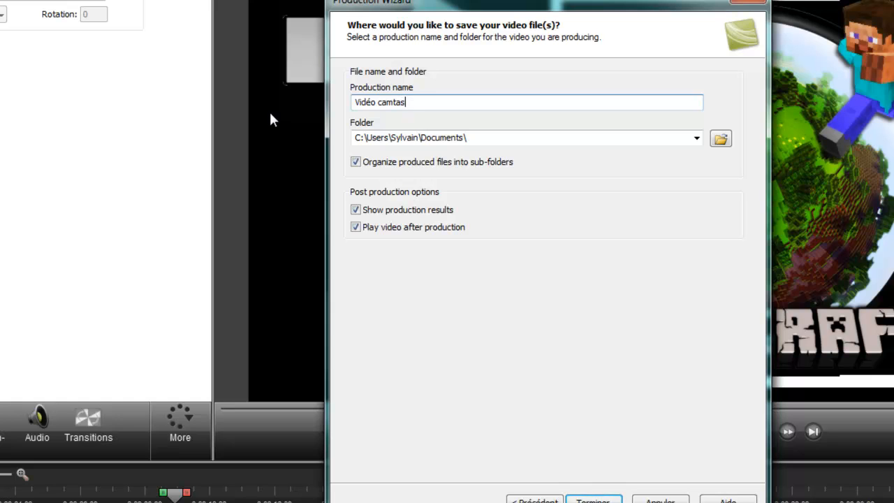
pyautogui.write('ia')
# Step: Confirm the Documents folder as the MP4 destination and produce the video, closing the production results
pyautogui.click(720, 139)
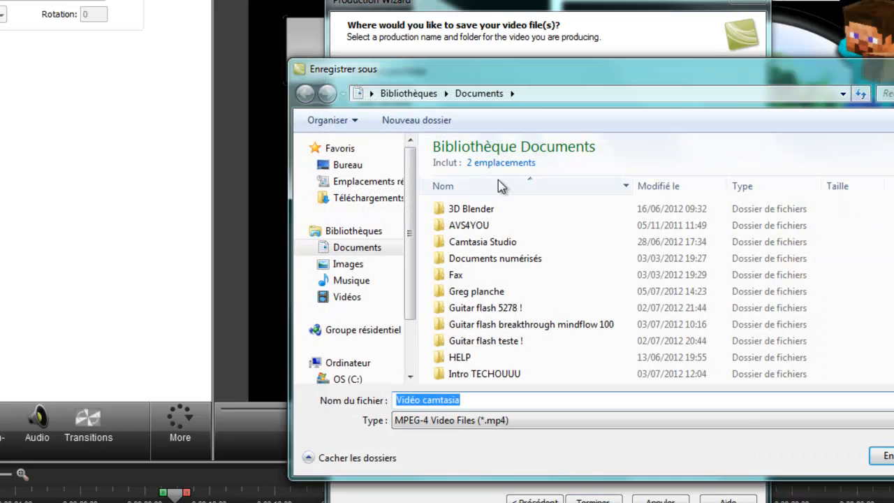
pyautogui.click(883, 455)
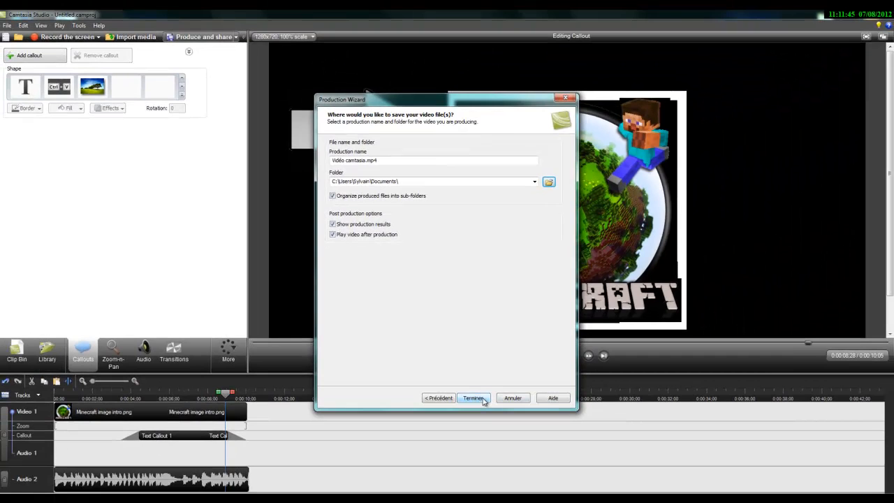
pyautogui.click(482, 399)
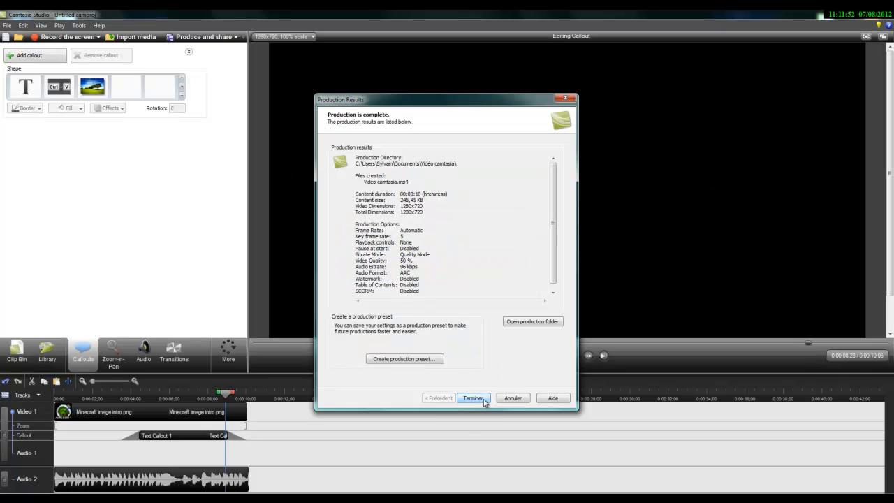
pyautogui.click(472, 398)
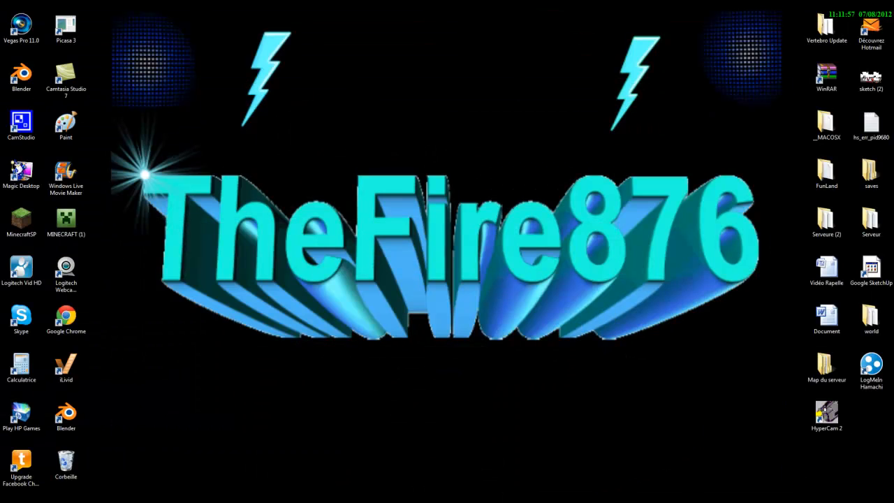
# Step: Switch to Windows Explorer and search the Documents library for "Vidéo"
pyautogui.press('super+e')
pyautogui.click(42, 119)
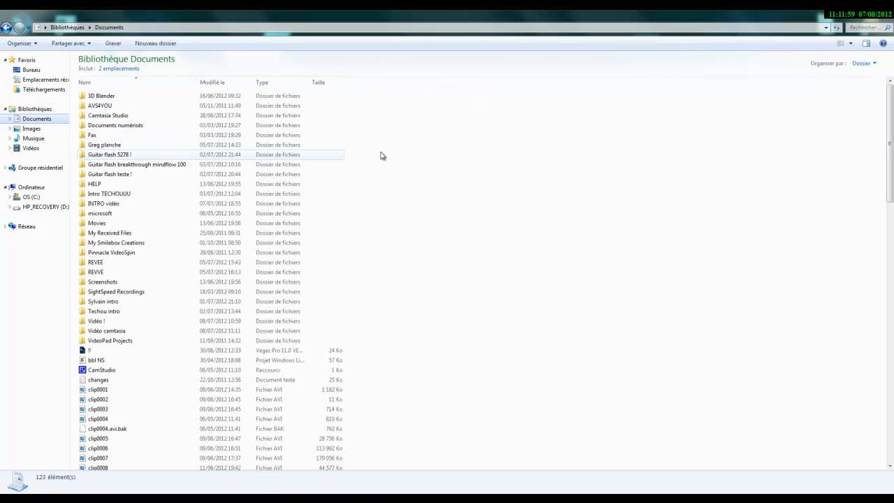
pyautogui.click(873, 27)
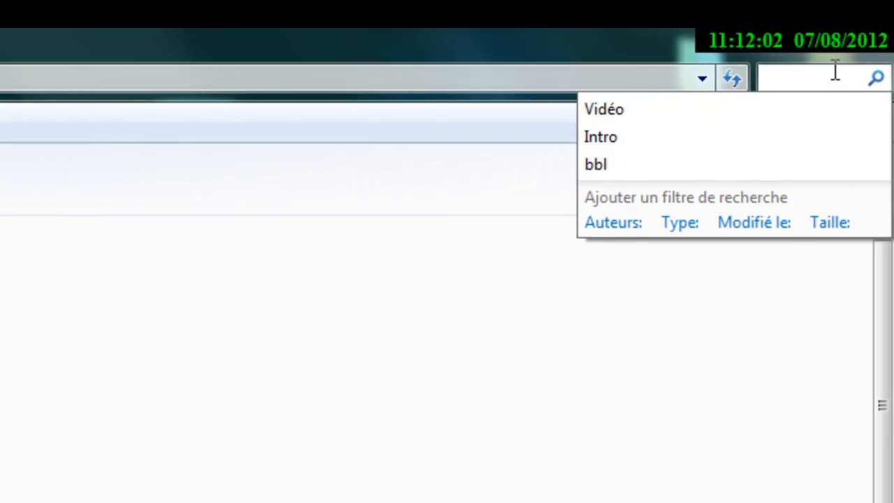
pyautogui.write('Vidéo')
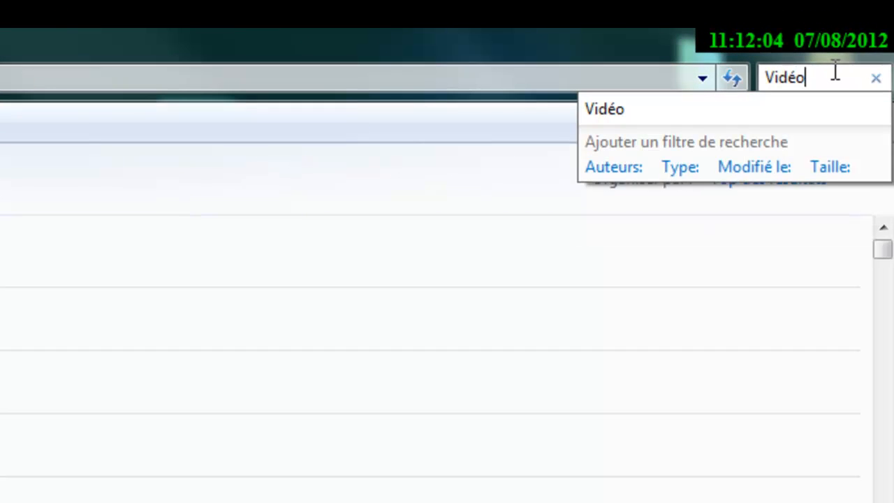
# Step: Play the produced Vidéo camtasia video in a maximised player, and close the player and the Explorer window
pyautogui.click(140, 96)
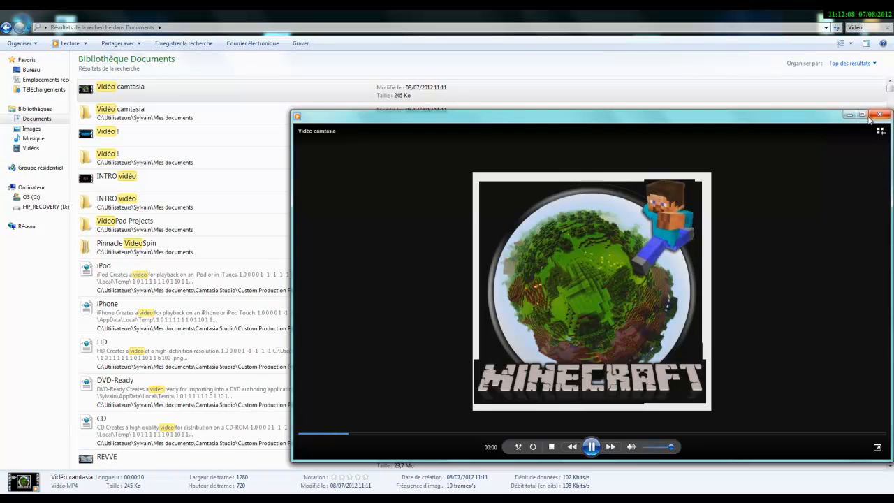
pyautogui.click(867, 116)
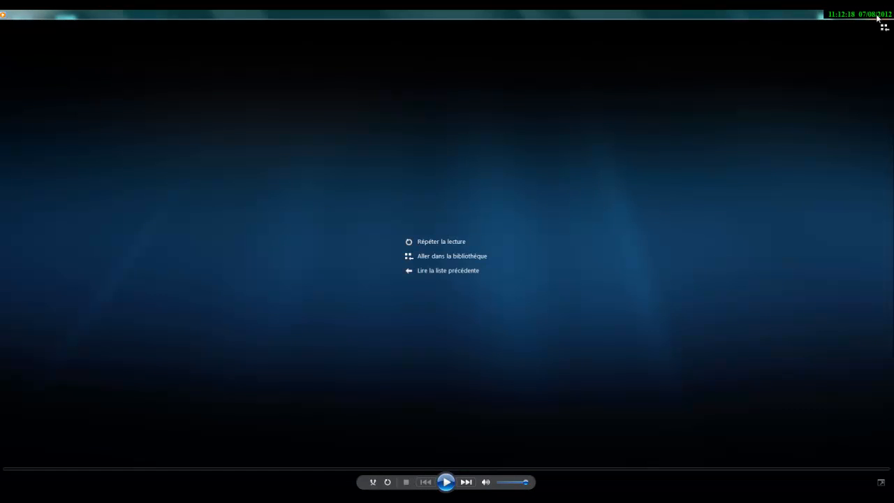
pyautogui.click(877, 18)
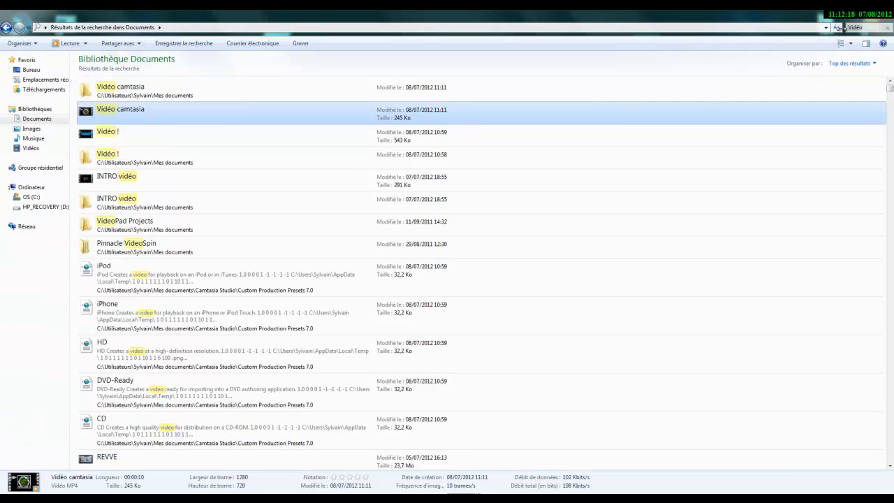
pyautogui.click(878, 9)
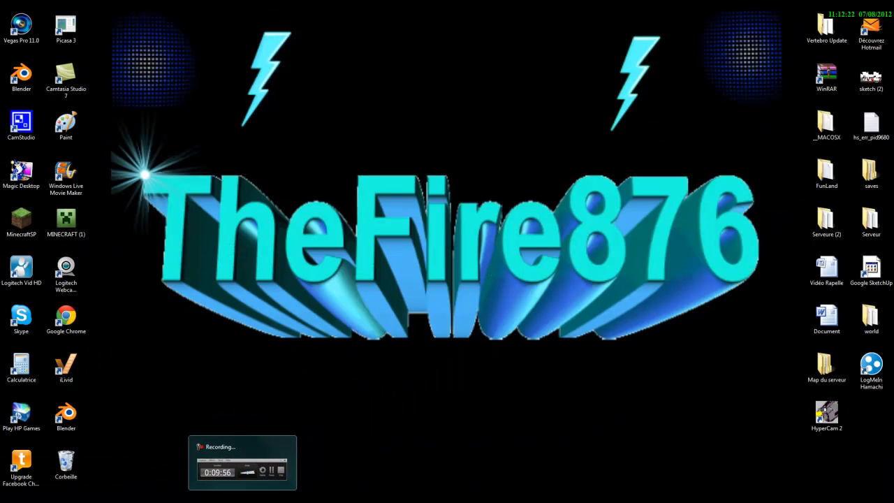
pyautogui.click(289, 481)
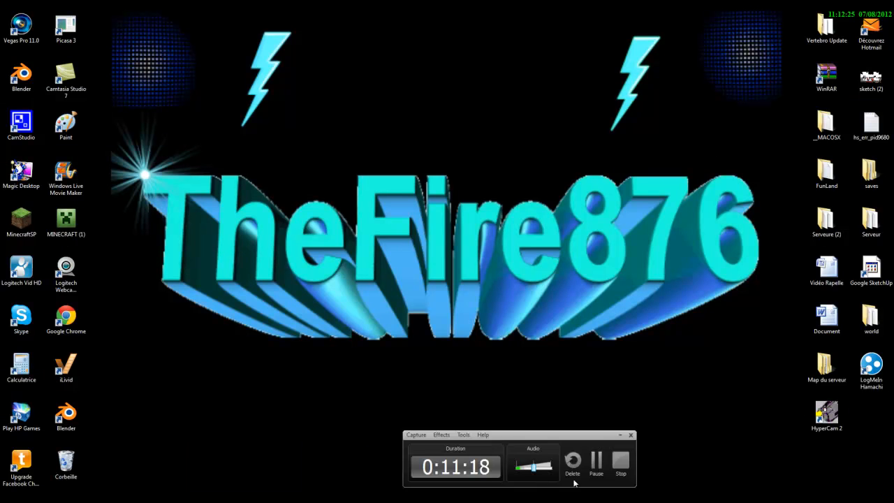